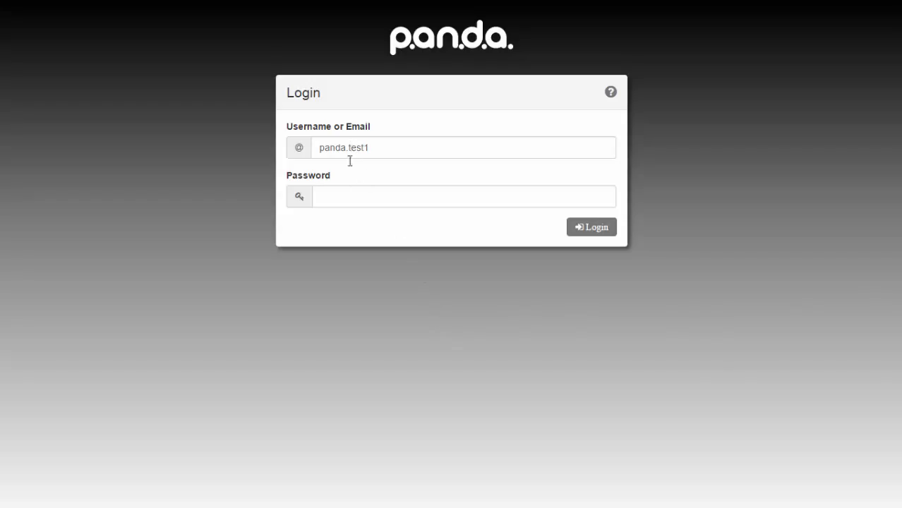
- Sign in to Panda with the account password
{"action": "left_click", "coordinate": [350, 193]}
{"action": "type", "text": "••••"}
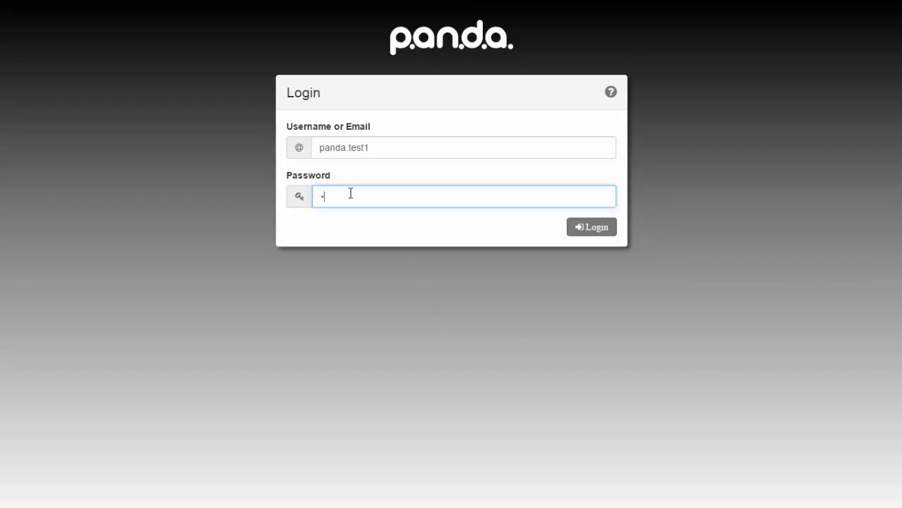
{"action": "type", "text": "•••••"}
{"action": "left_click", "coordinate": [595, 228]}
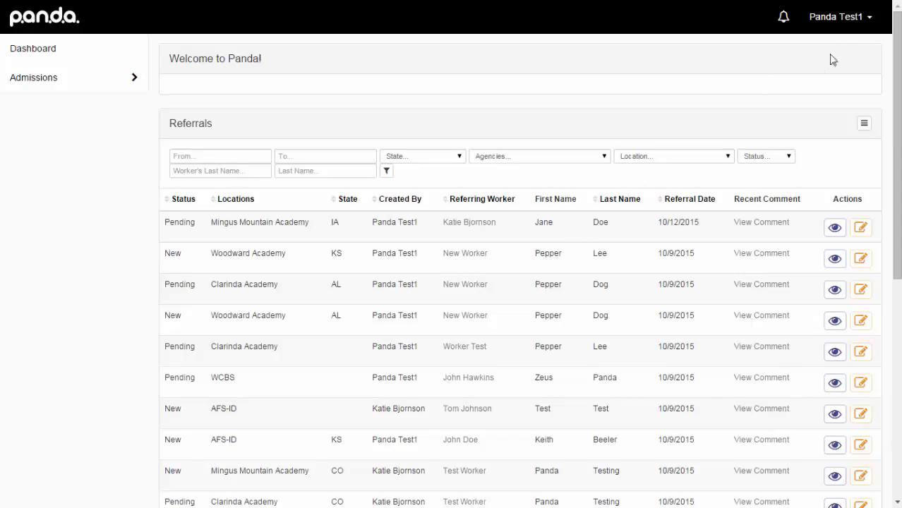
- Keep Central as the profile timezone and save the profile settings
{"action": "left_click", "coordinate": [842, 26]}
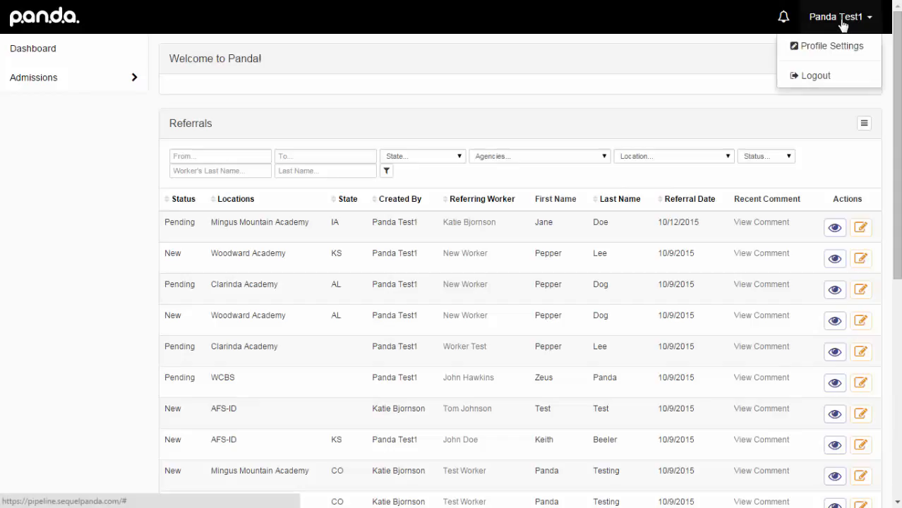
{"action": "left_click", "coordinate": [841, 47]}
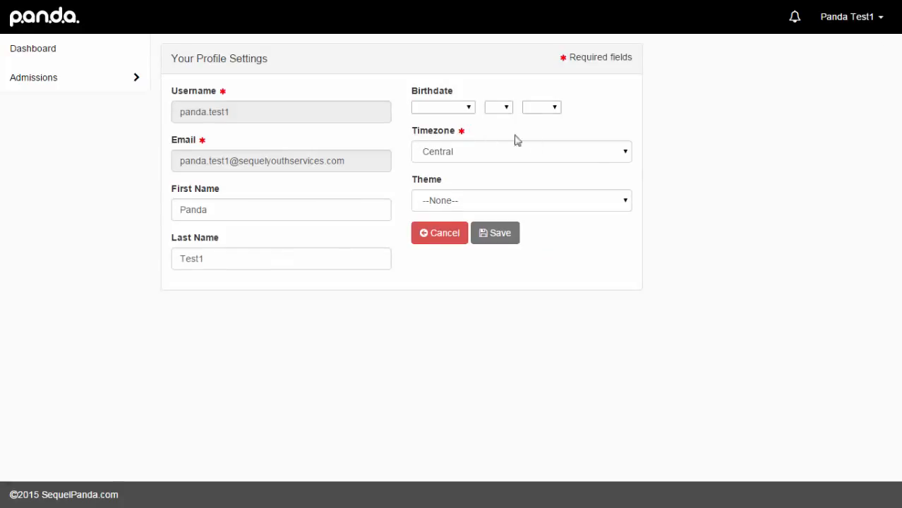
{"action": "left_click", "coordinate": [626, 153]}
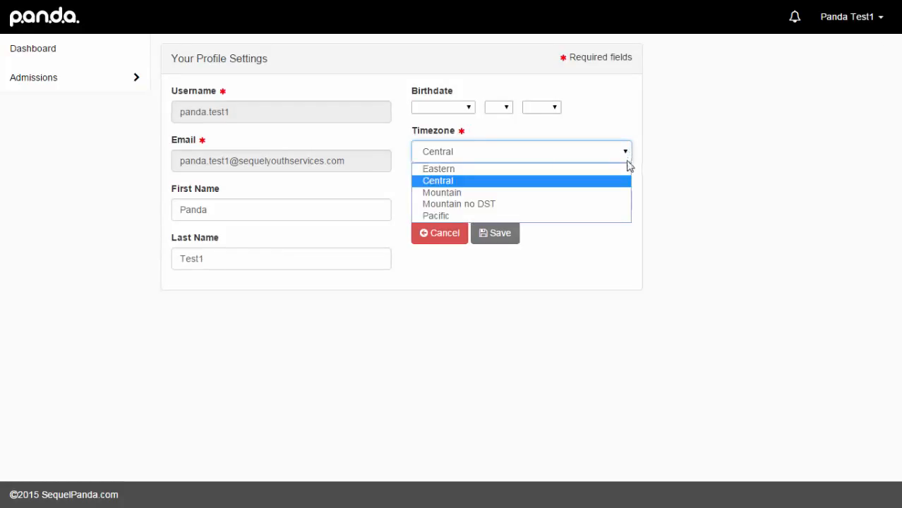
{"action": "left_click", "coordinate": [624, 182]}
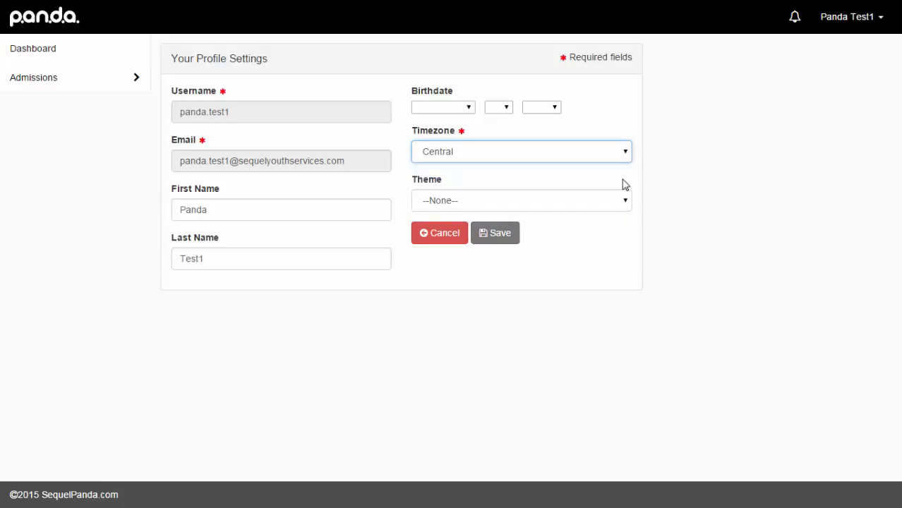
{"action": "left_click", "coordinate": [513, 233]}
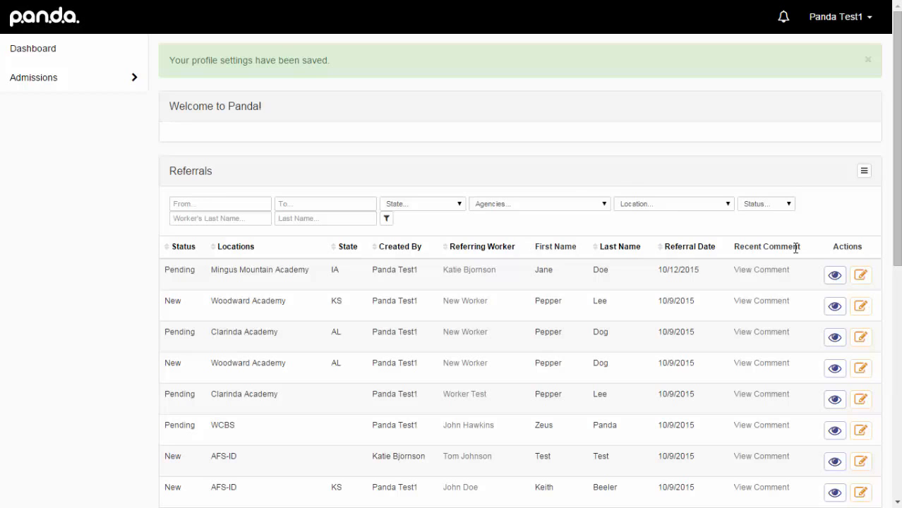
- Open the Referring Agencies list and sort it alphabetically by Name
{"action": "left_click", "coordinate": [865, 178]}
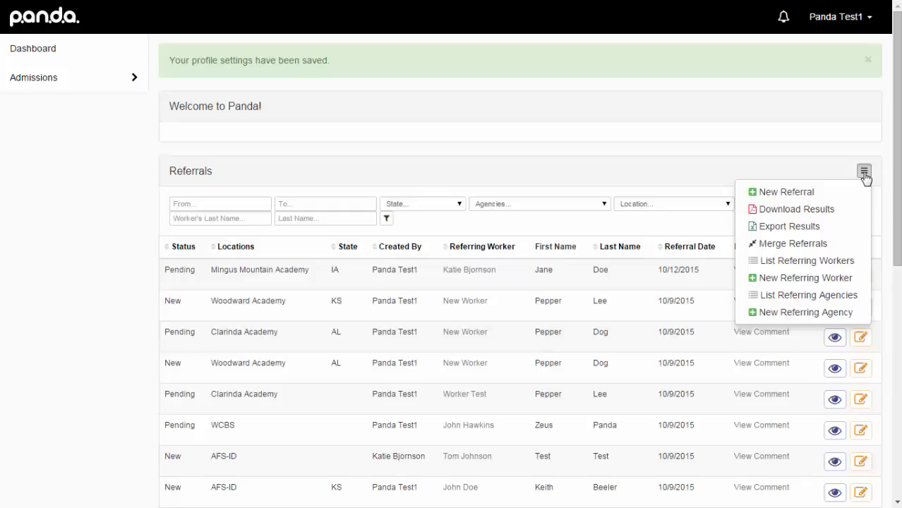
{"action": "left_click", "coordinate": [853, 301]}
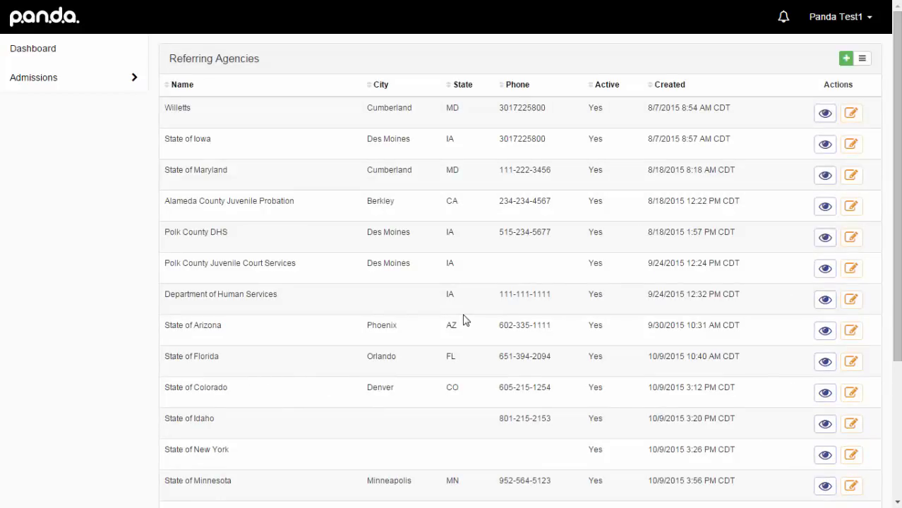
{"action": "left_click", "coordinate": [169, 86]}
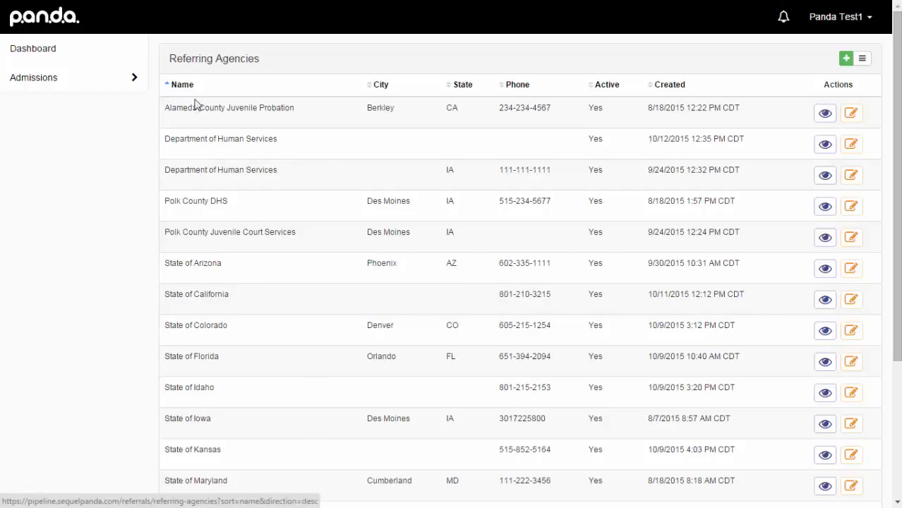
{"action": "scroll", "coordinate": [227, 289], "scroll_direction": "down", "scroll_amount": 2}
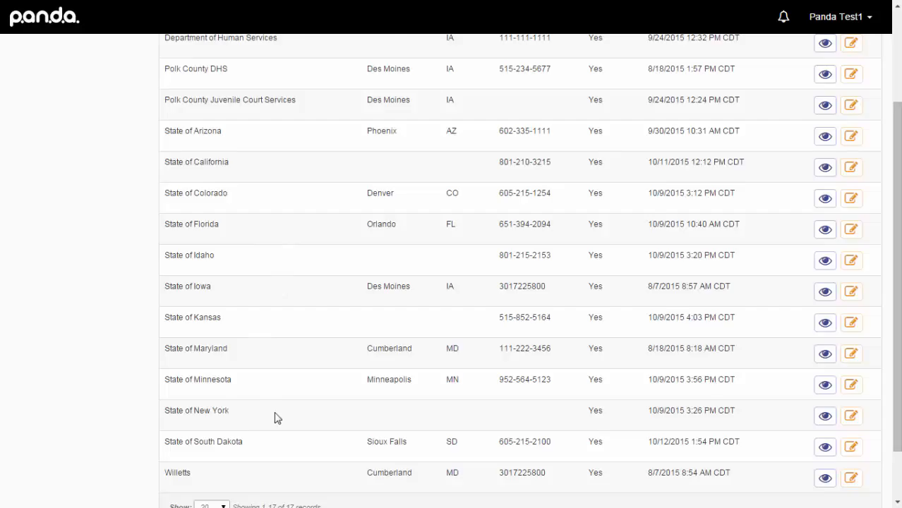
{"action": "scroll", "coordinate": [276, 419], "scroll_direction": "up", "scroll_amount": 2}
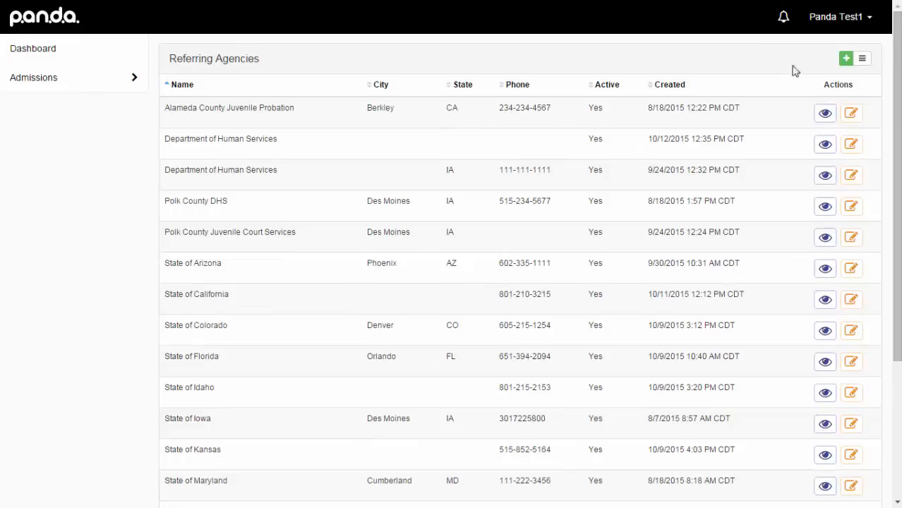
- Add a new active referring agency named 'State of Texas' and save it
{"action": "left_click", "coordinate": [846, 60]}
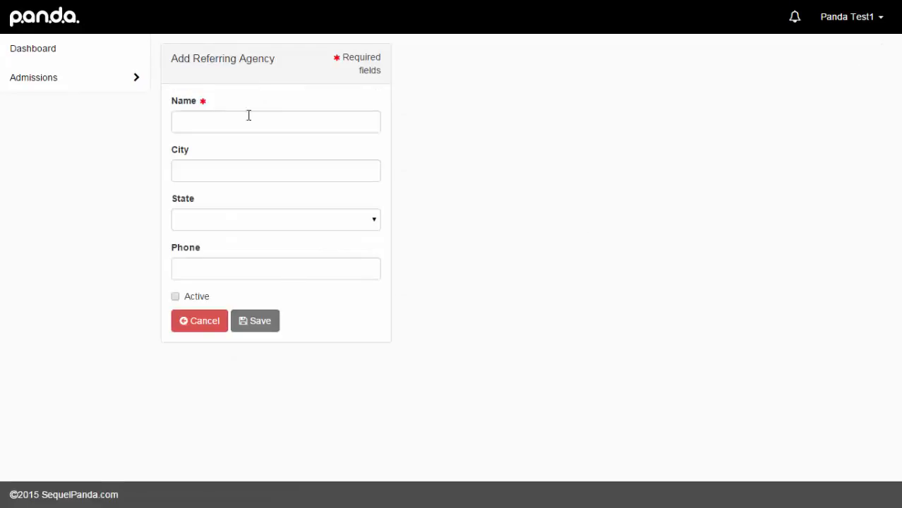
{"action": "left_click", "coordinate": [252, 125]}
{"action": "type", "text": "State"}
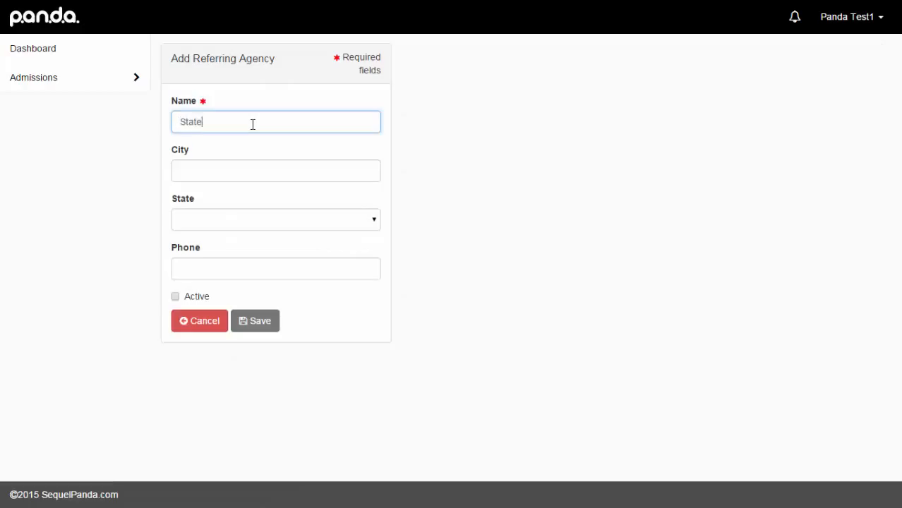
{"action": "type", "text": " of Texas"}
{"action": "left_click", "coordinate": [176, 297]}
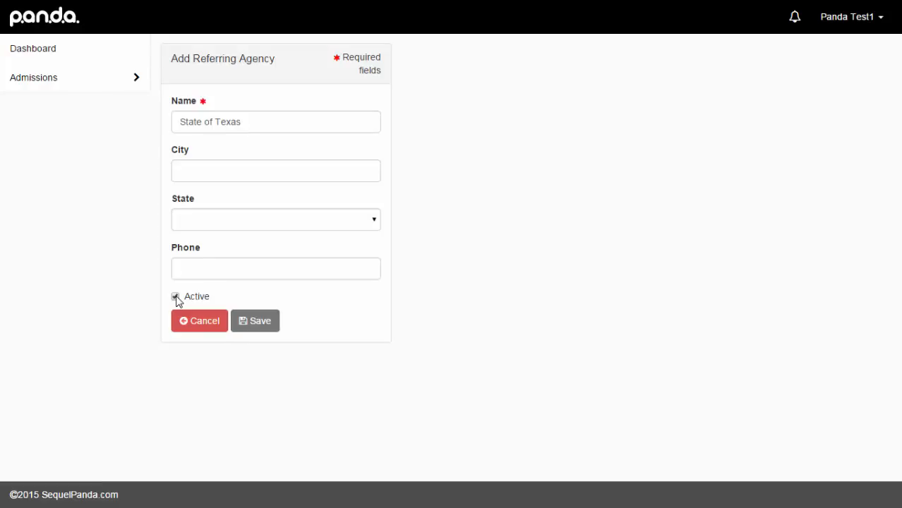
{"action": "left_click", "coordinate": [256, 326]}
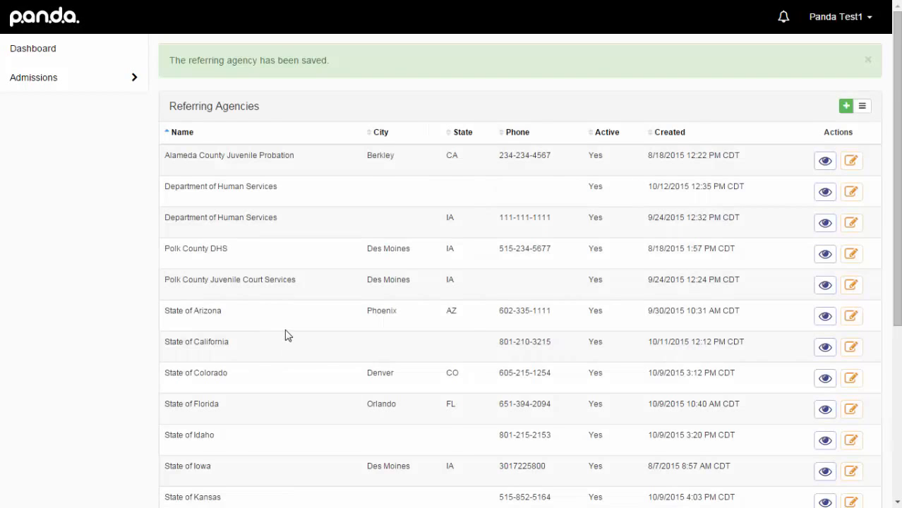
{"action": "scroll", "coordinate": [288, 336], "scroll_direction": "down", "scroll_amount": 4}
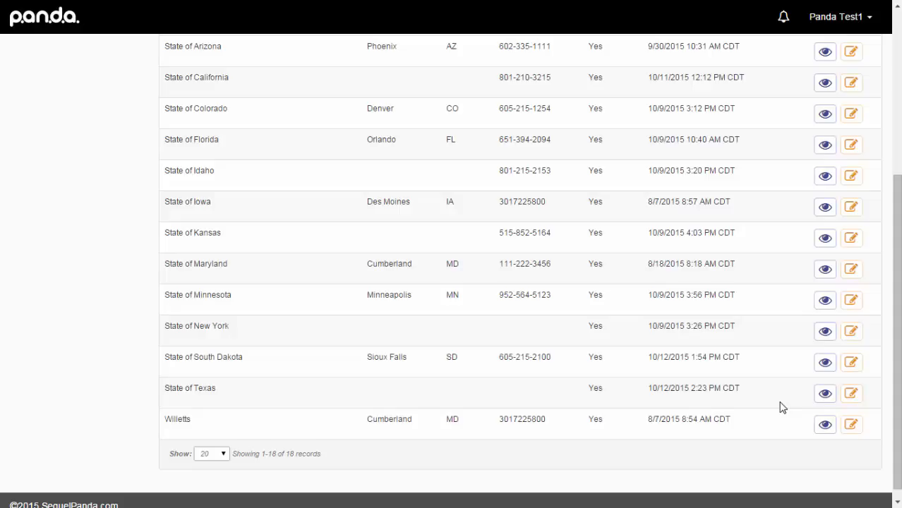
{"action": "left_click", "coordinate": [827, 363]}
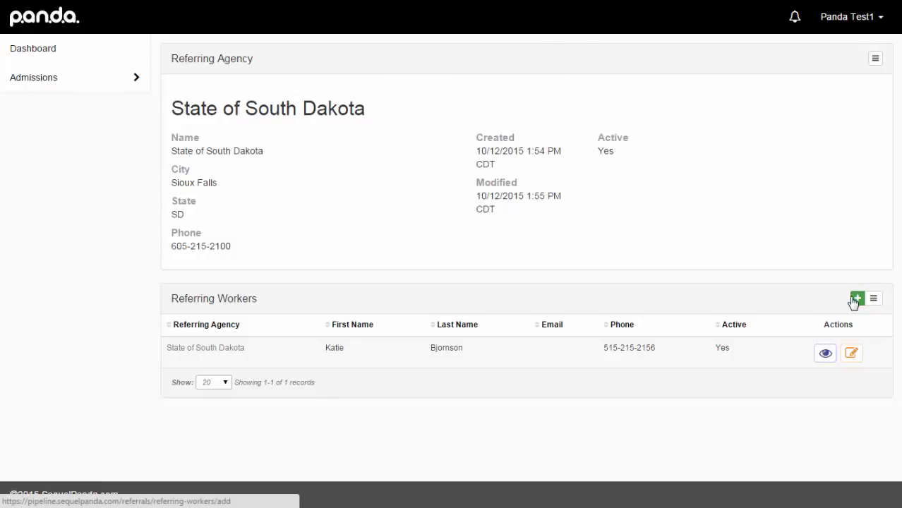
{"action": "left_click", "coordinate": [875, 62]}
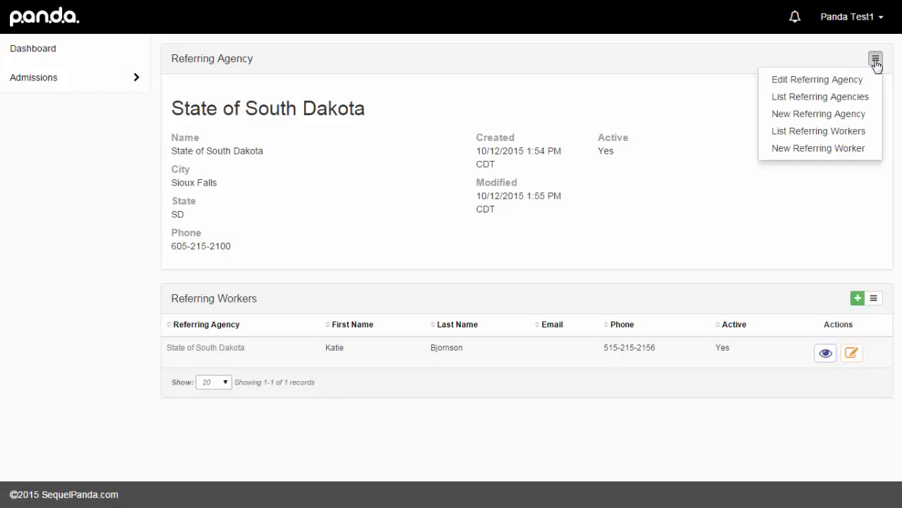
{"action": "left_click", "coordinate": [819, 96]}
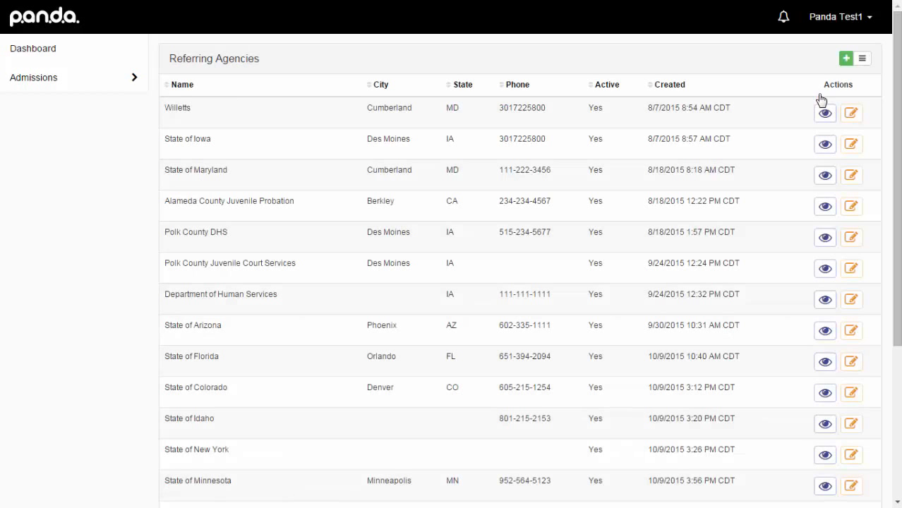
{"action": "scroll", "coordinate": [709, 357], "scroll_direction": "down", "scroll_amount": 4}
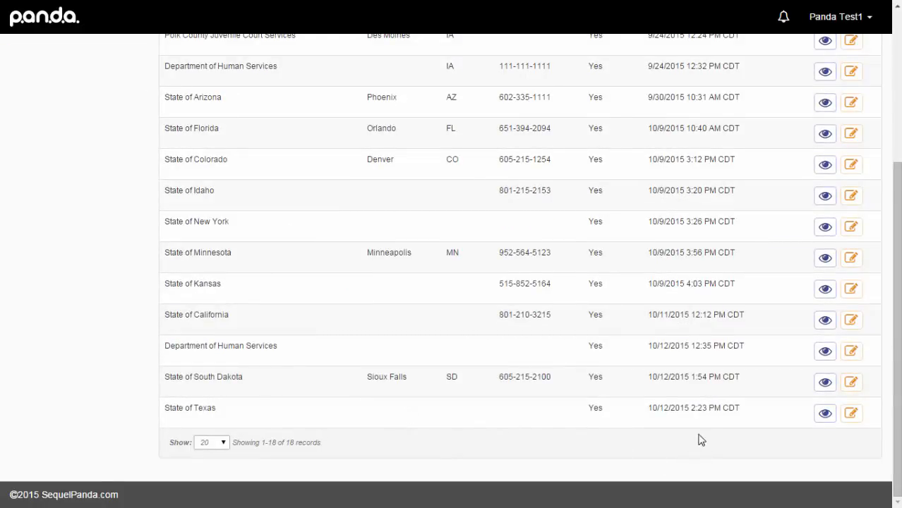
- Start a new referring worker under State of Texas, entering the worker's first and last name
{"action": "left_click", "coordinate": [825, 415]}
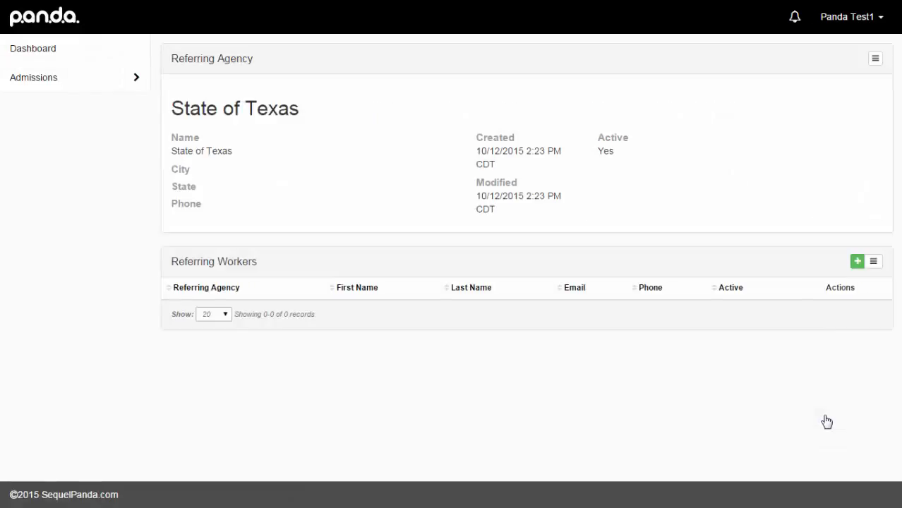
{"action": "left_click", "coordinate": [857, 261]}
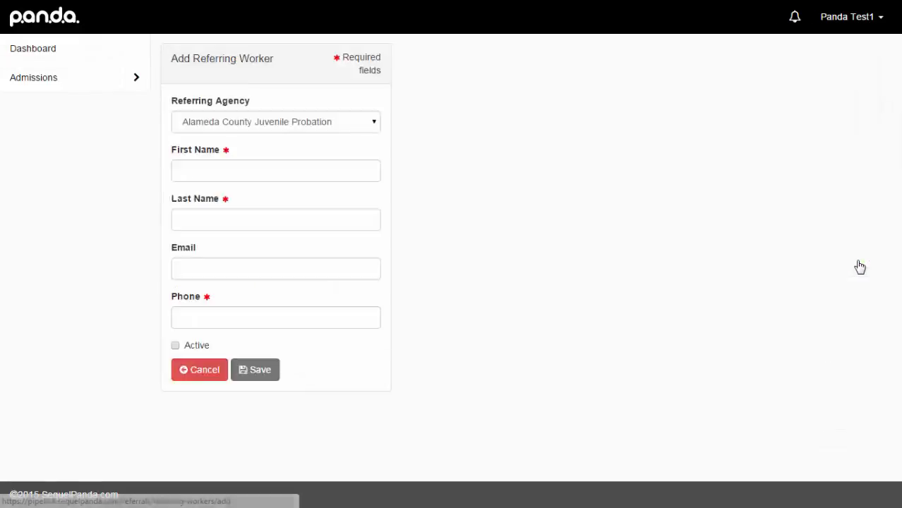
{"action": "left_click", "coordinate": [255, 124]}
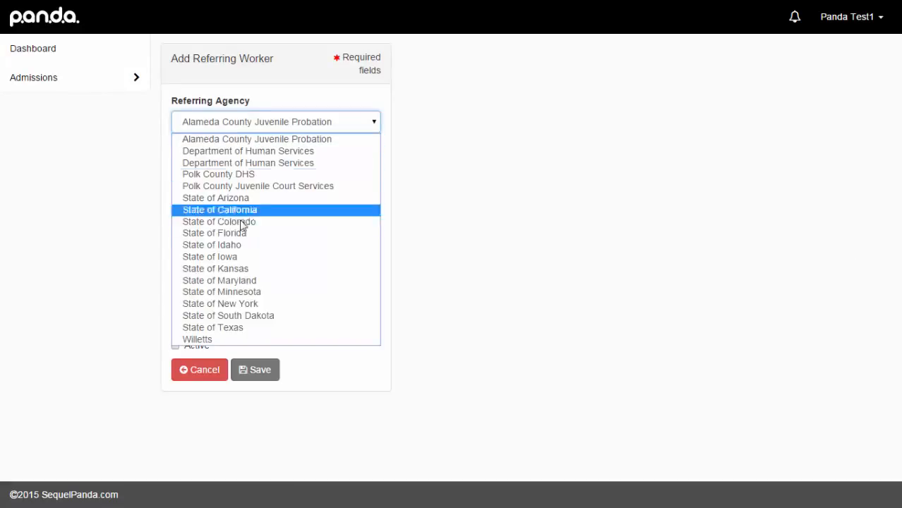
{"action": "left_click", "coordinate": [256, 329]}
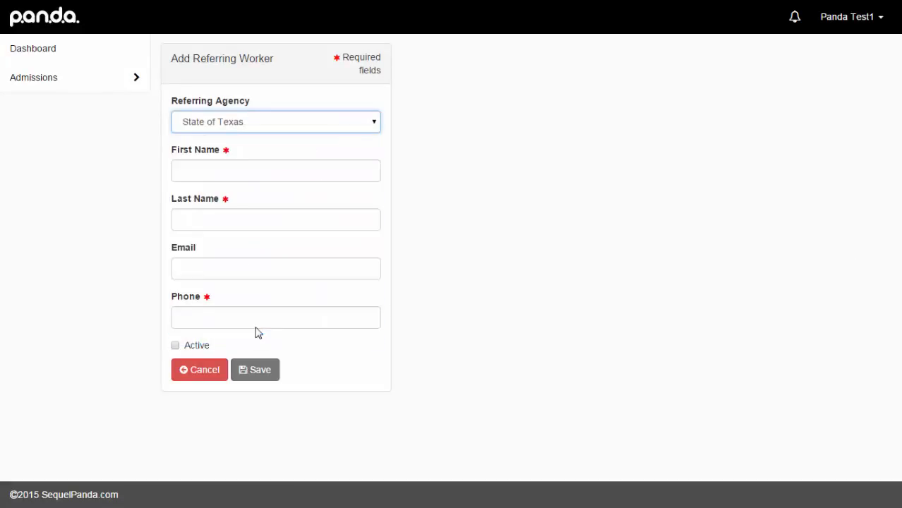
{"action": "left_click", "coordinate": [266, 171]}
{"action": "type", "text": "N"}
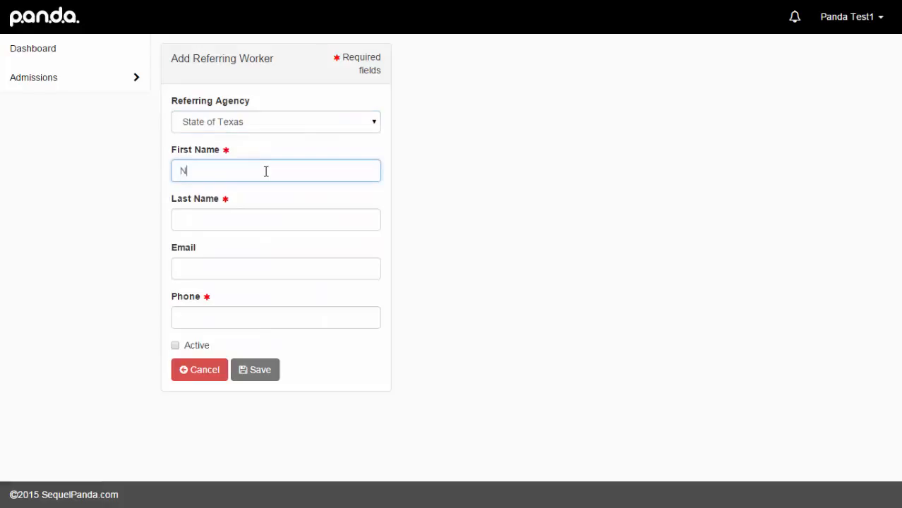
{"action": "type", "text": "ew"}
{"action": "key", "text": "Tab"}
{"action": "type", "text": "Worker"}
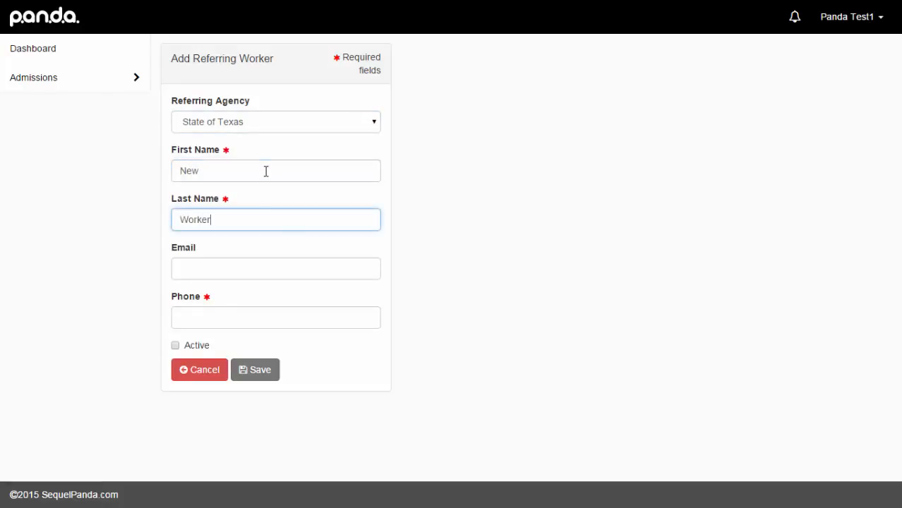
- Add the worker's phone number, mark the worker active, and save
{"action": "left_click", "coordinate": [209, 322]}
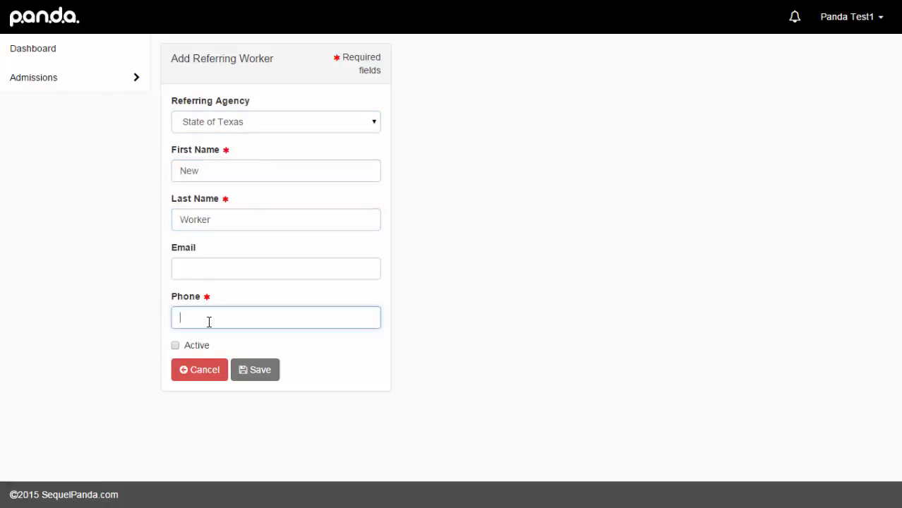
{"action": "left_click", "coordinate": [176, 345]}
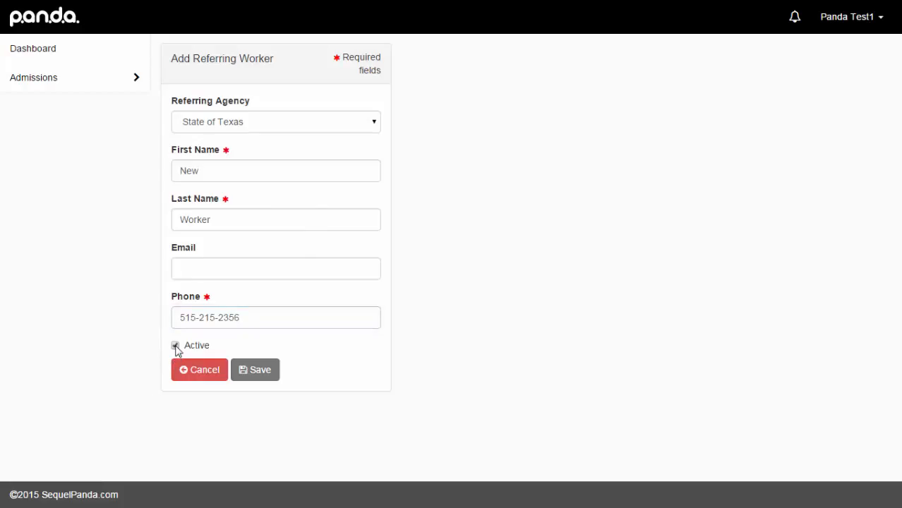
{"action": "left_click", "coordinate": [258, 372]}
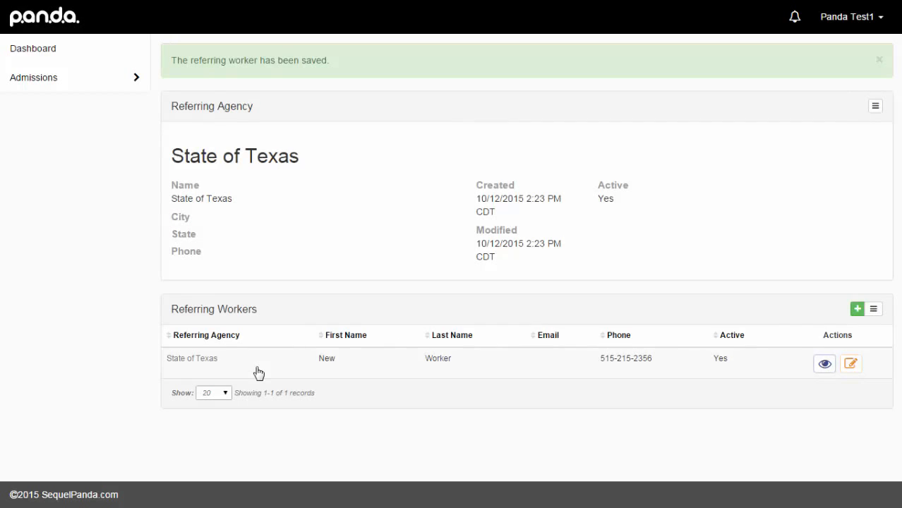
{"action": "left_click", "coordinate": [875, 108]}
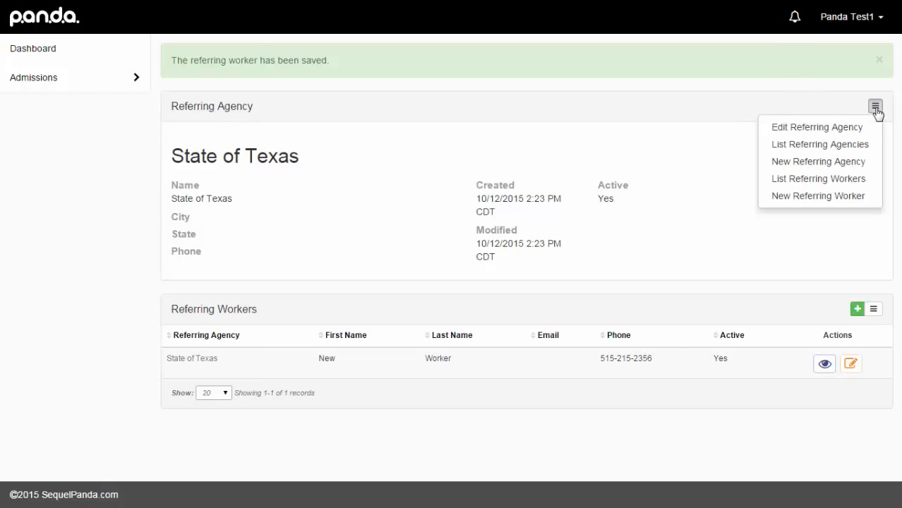
- Add a phone number to the State of Texas agency and save it
{"action": "left_click", "coordinate": [848, 145]}
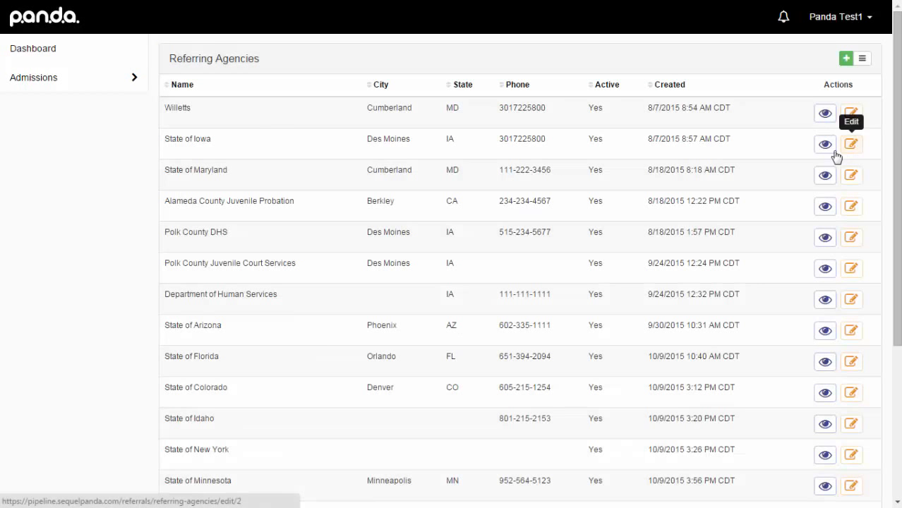
{"action": "scroll", "coordinate": [616, 266], "scroll_direction": "down", "scroll_amount": 4}
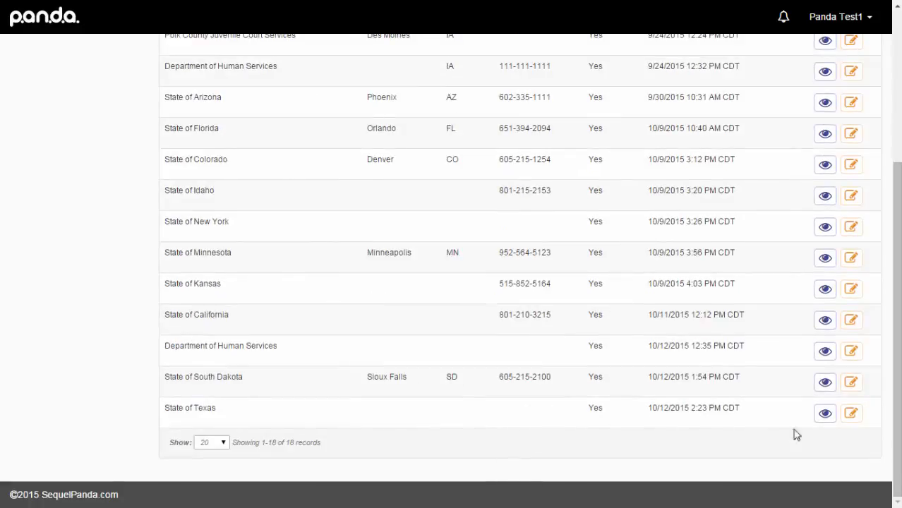
{"action": "left_click", "coordinate": [851, 416]}
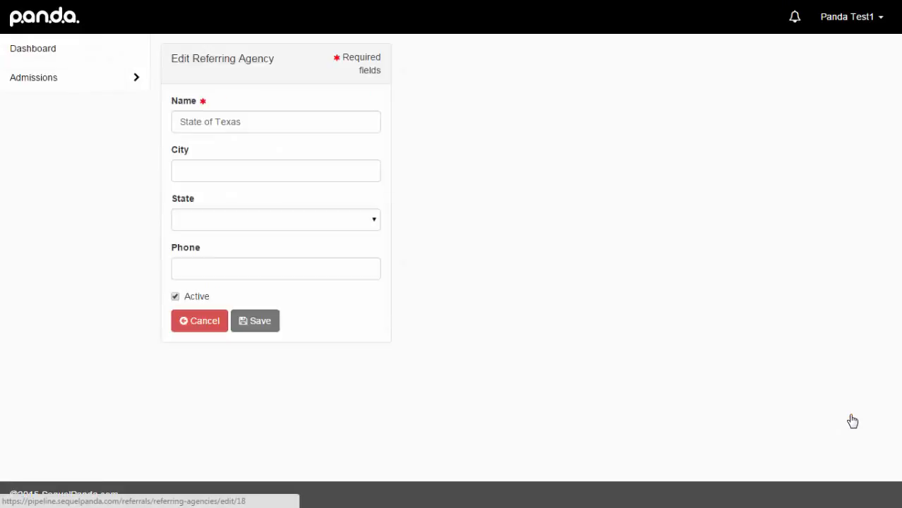
{"action": "left_click", "coordinate": [215, 265]}
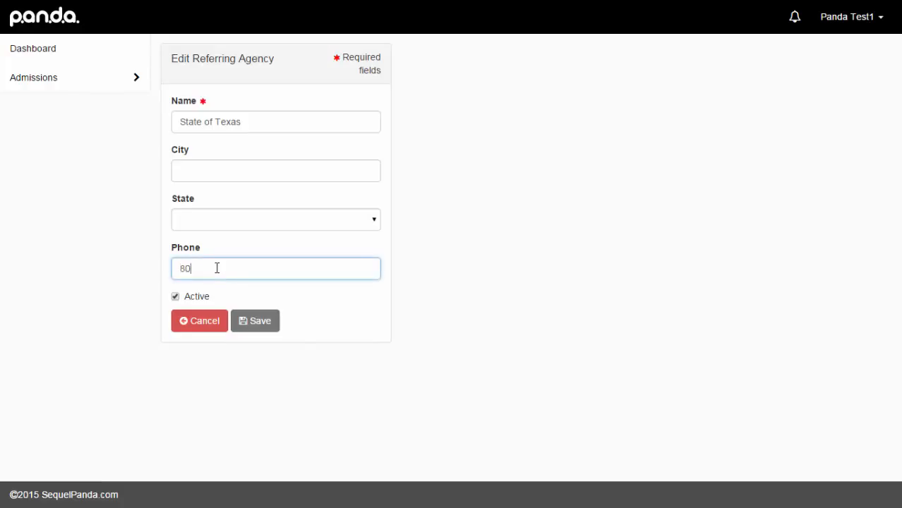
{"action": "left_click", "coordinate": [259, 325]}
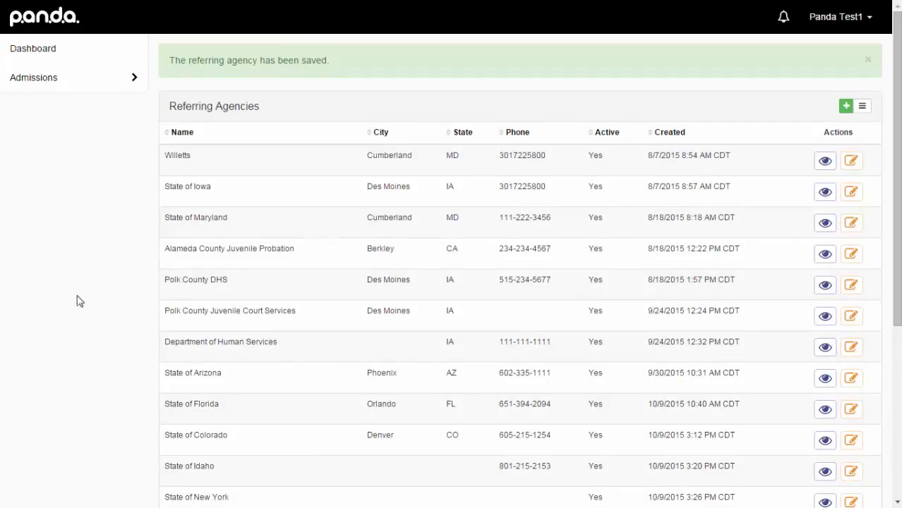
- Return to the Dashboard's Referrals table, dismissing the referral actions menu unused
{"action": "left_click", "coordinate": [37, 55]}
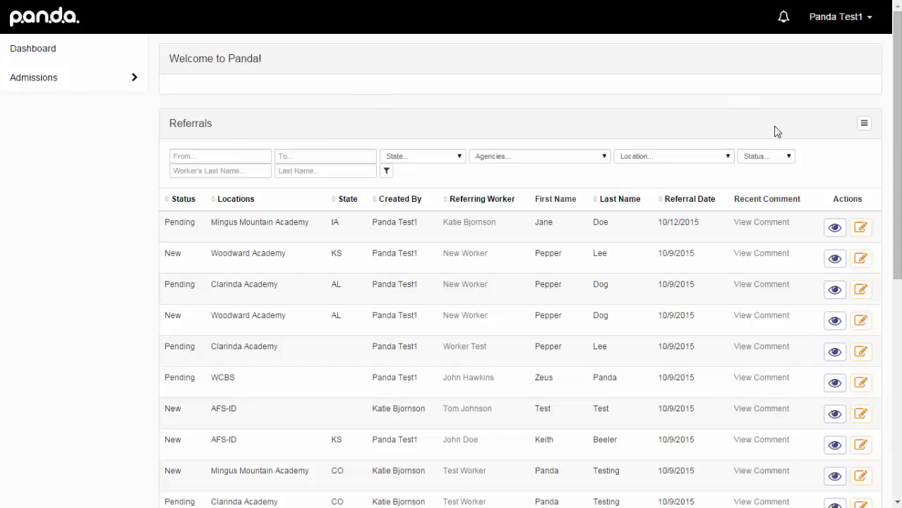
{"action": "left_click", "coordinate": [864, 124]}
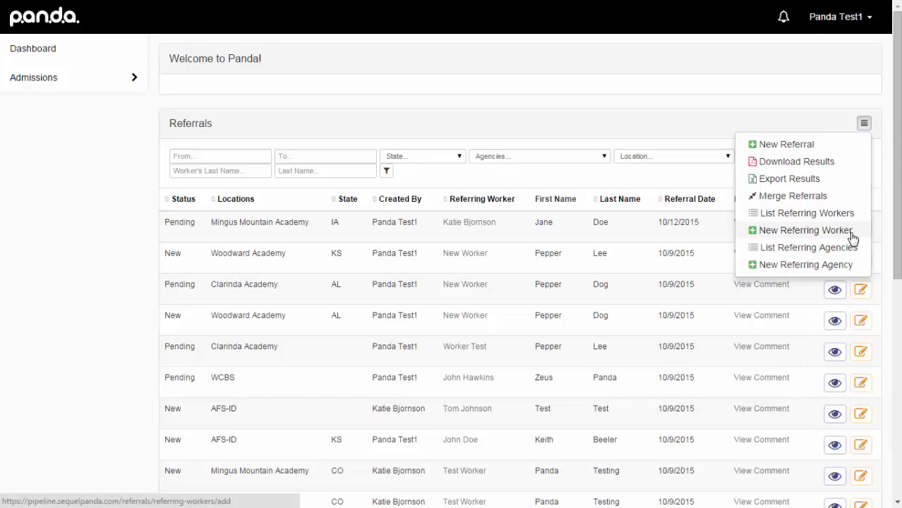
{"action": "left_click", "coordinate": [63, 164]}
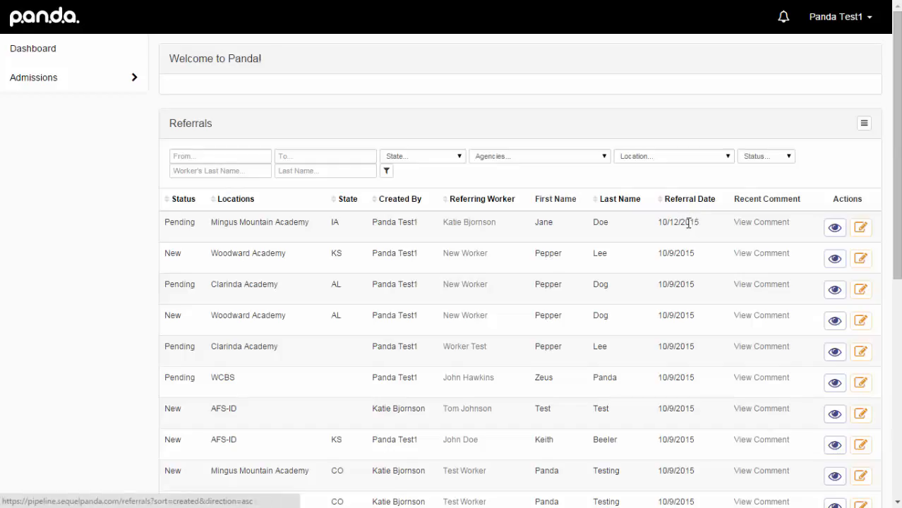
{"action": "left_click", "coordinate": [775, 224]}
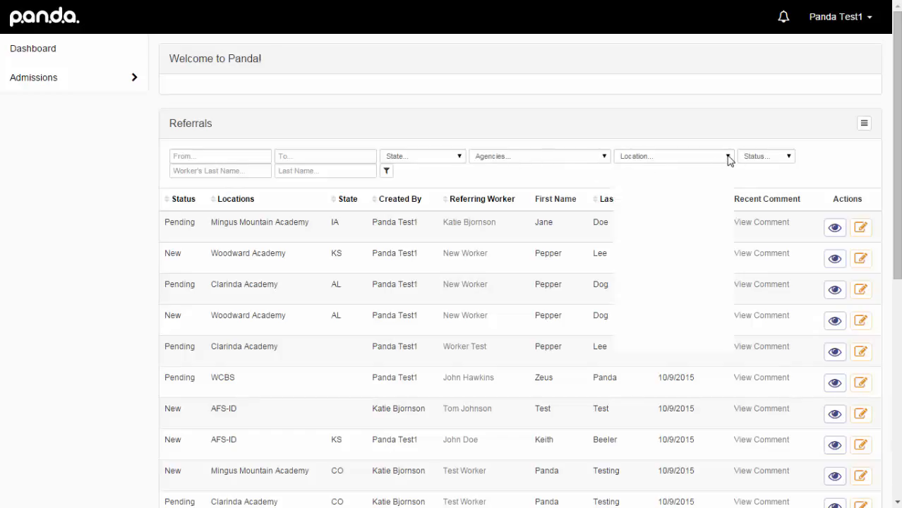
{"action": "left_click", "coordinate": [729, 160]}
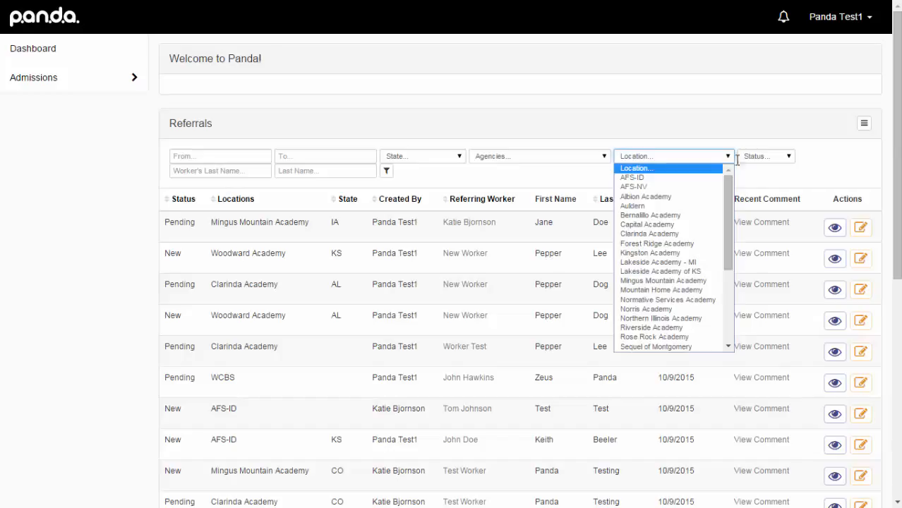
{"action": "left_click", "coordinate": [793, 175]}
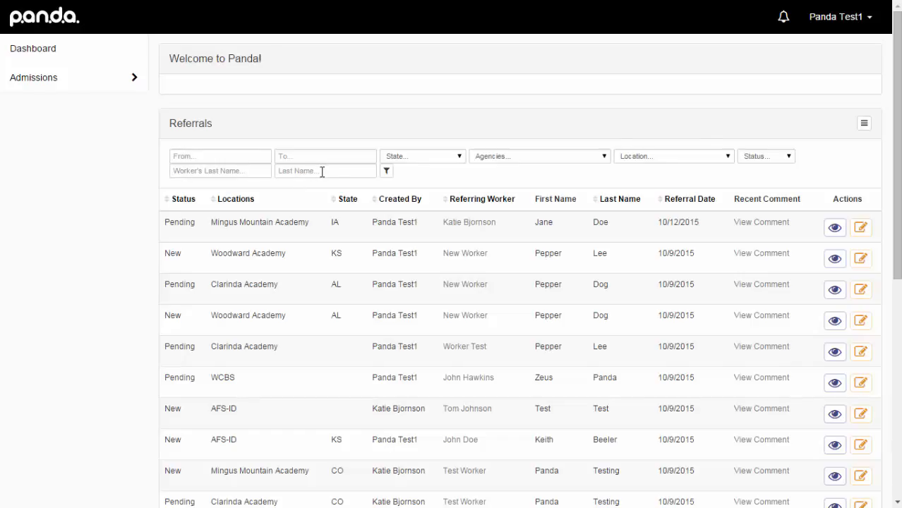
{"action": "left_click", "coordinate": [728, 159]}
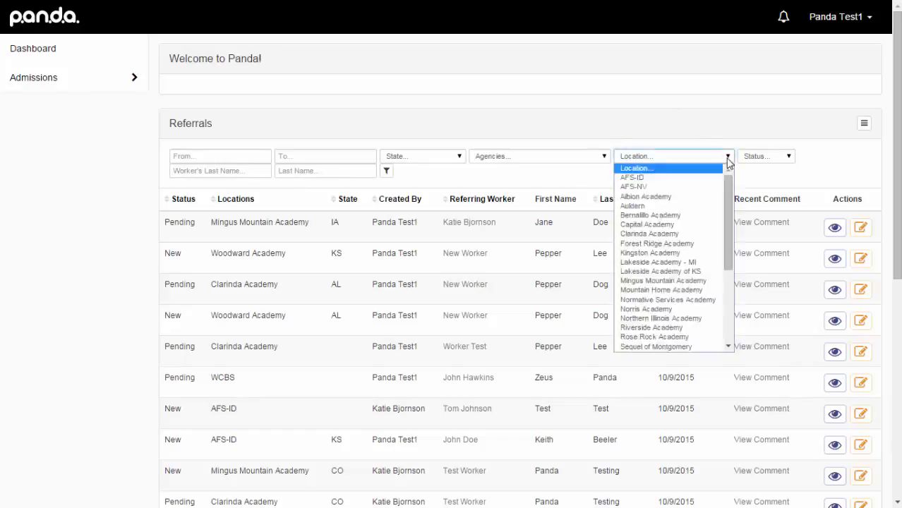
{"action": "left_click", "coordinate": [671, 236]}
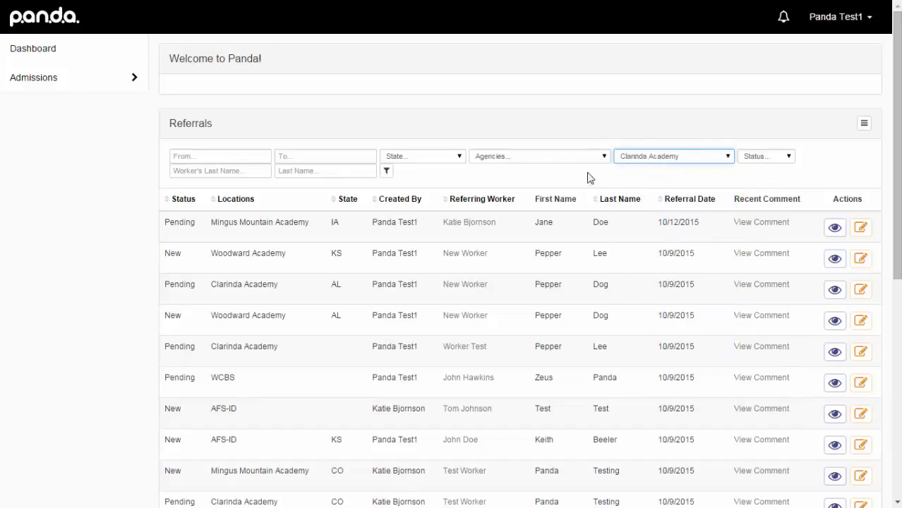
{"action": "left_click", "coordinate": [387, 172]}
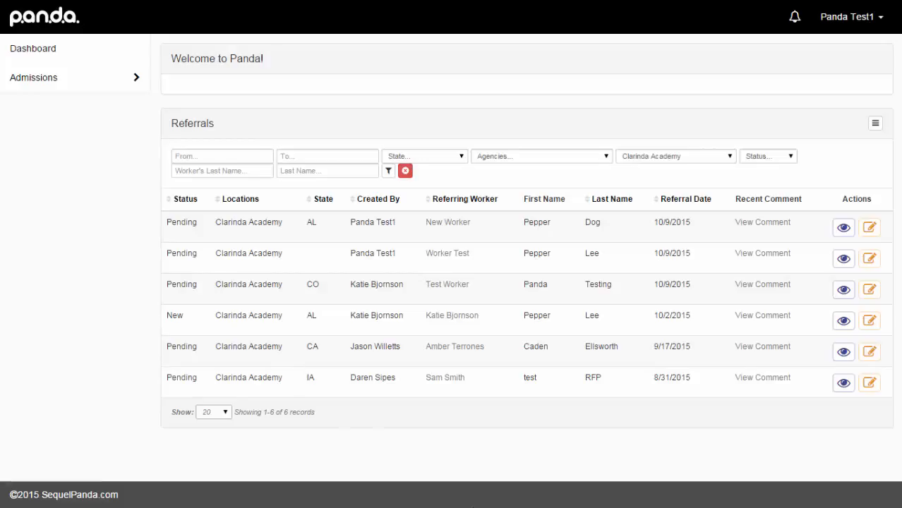
{"action": "left_click", "coordinate": [405, 171]}
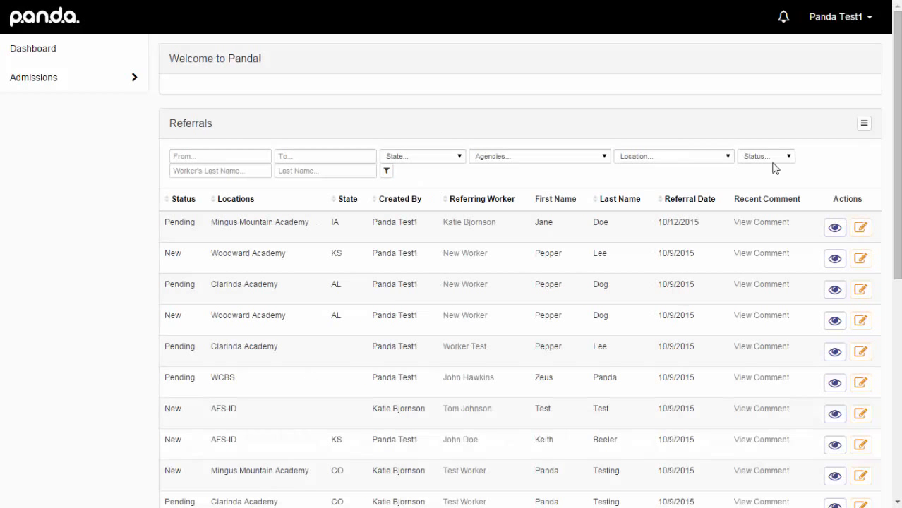
- Filter referrals to the State of Iowa agency and view the first referral's details
{"action": "left_click", "coordinate": [606, 156]}
{"action": "left_click", "coordinate": [524, 188]}
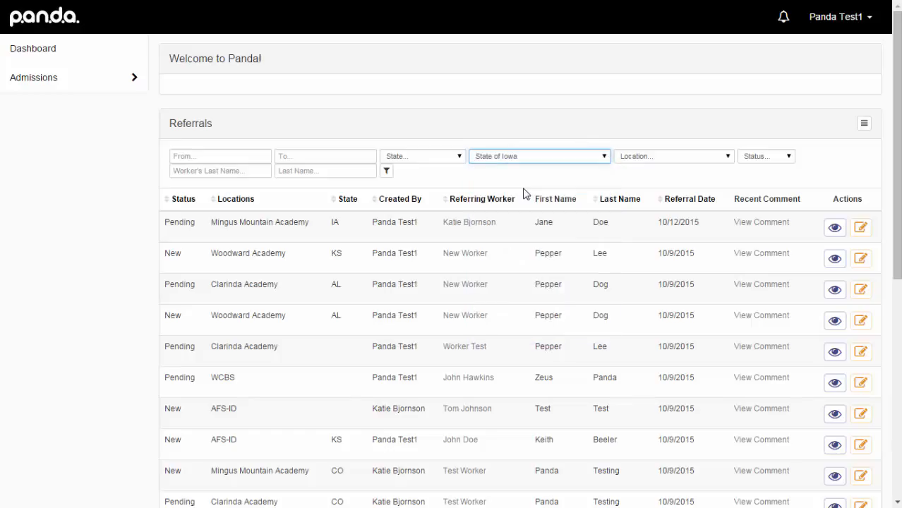
{"action": "left_click", "coordinate": [387, 173]}
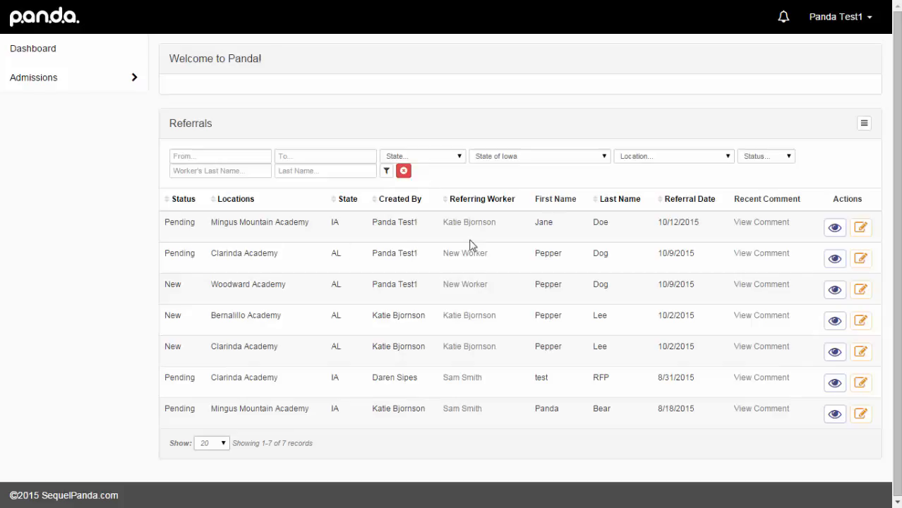
{"action": "left_click", "coordinate": [835, 230]}
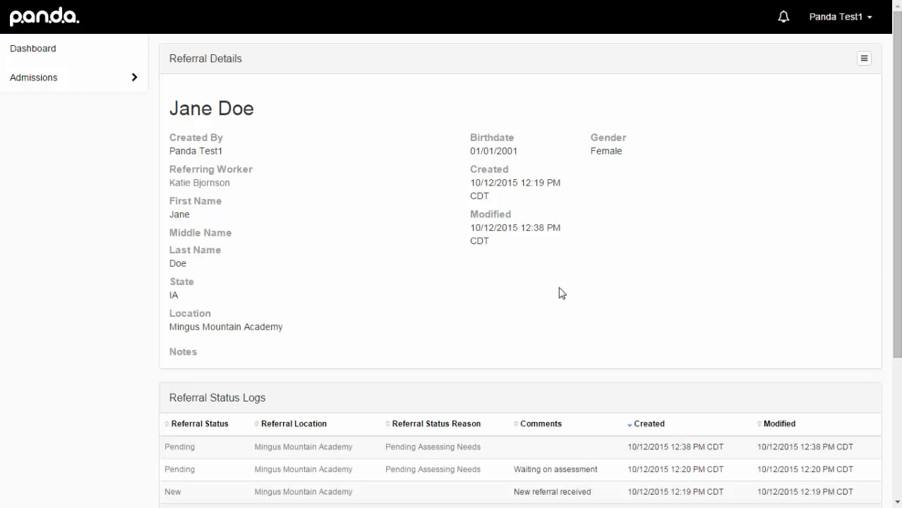
- Scroll through the Mingus Mountain Academy referral's status logs and uploads, then back up
{"action": "scroll", "coordinate": [561, 293], "scroll_direction": "down", "scroll_amount": 3}
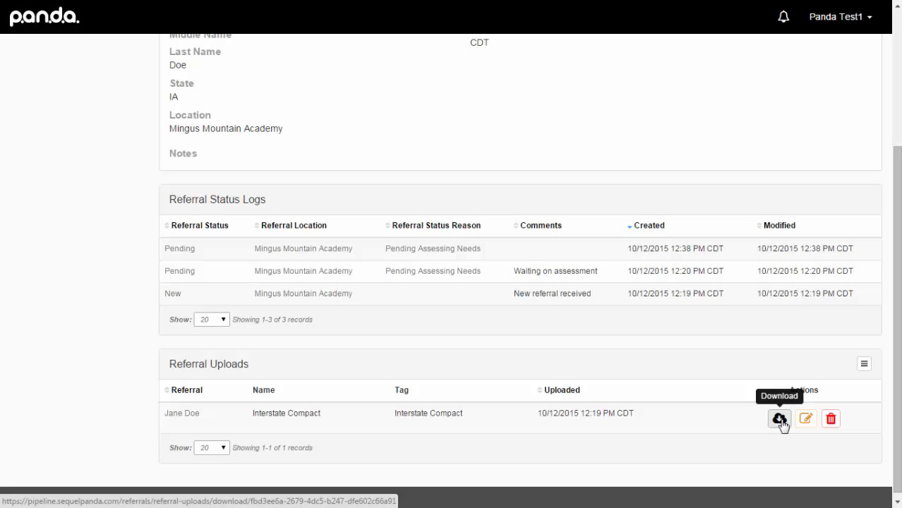
{"action": "scroll", "coordinate": [497, 462], "scroll_direction": "up", "scroll_amount": 3}
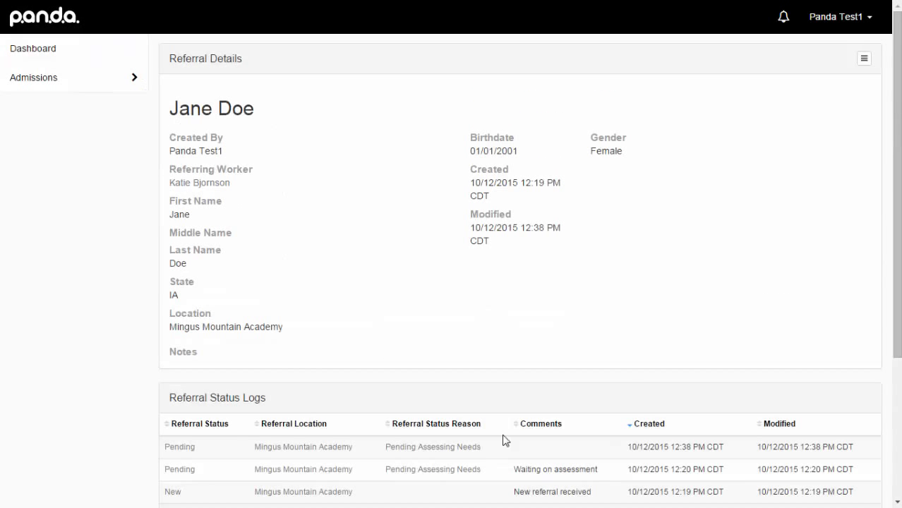
- Start a new referral with the client's first and last name and birthdate 02/02/2002
{"action": "left_click", "coordinate": [53, 51]}
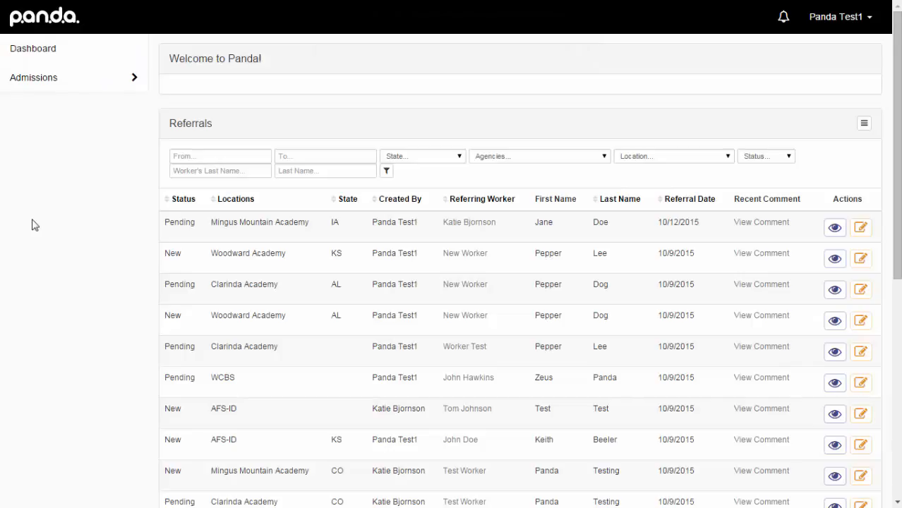
{"action": "left_click", "coordinate": [864, 127]}
{"action": "left_click", "coordinate": [757, 145]}
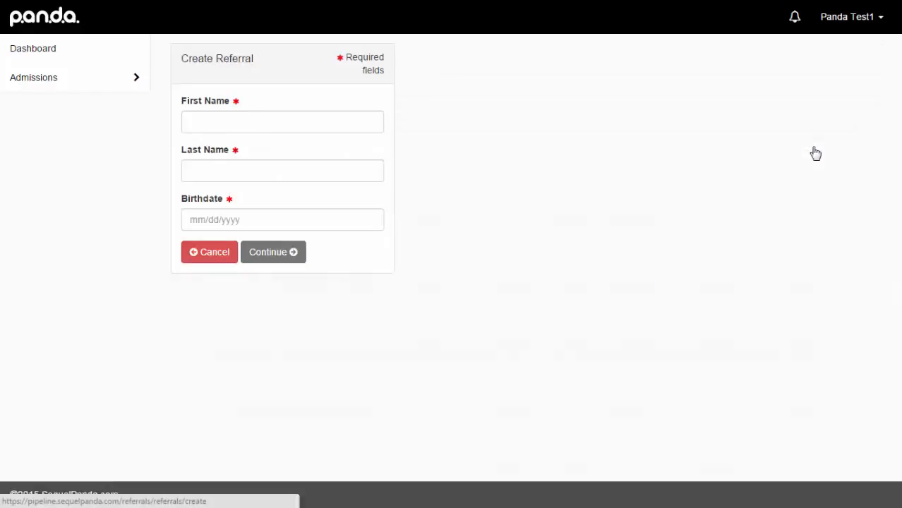
{"action": "left_click", "coordinate": [268, 122]}
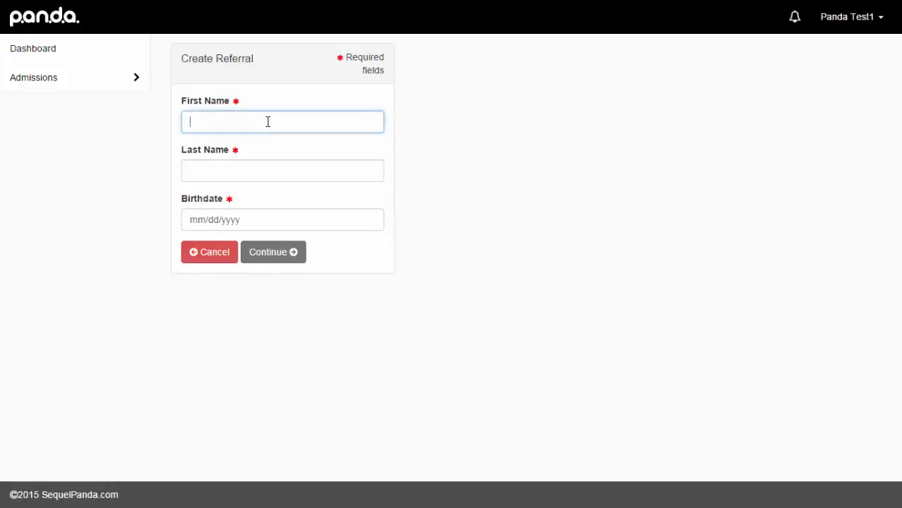
{"action": "type", "text": "John"}
{"action": "key", "text": "Tab"}
{"action": "type", "text": "Doe"}
{"action": "key", "text": "Tab"}
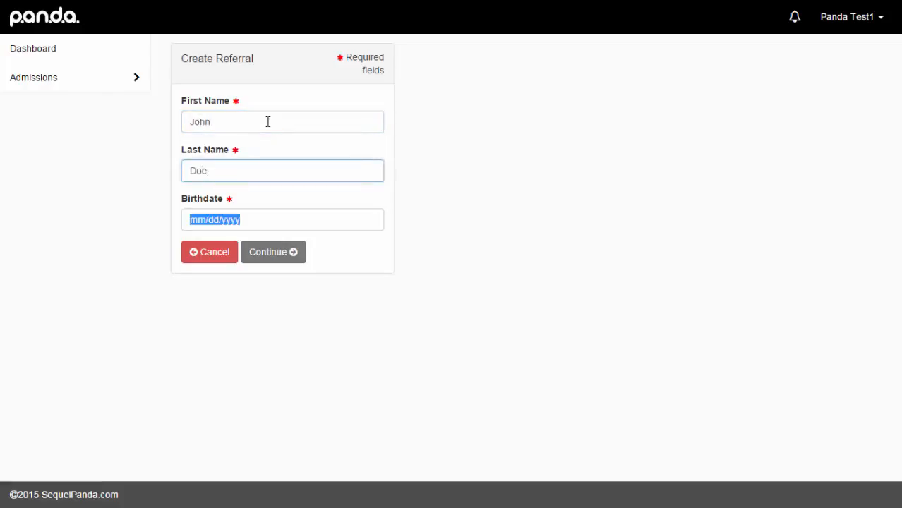
{"action": "type", "text": "02022002"}
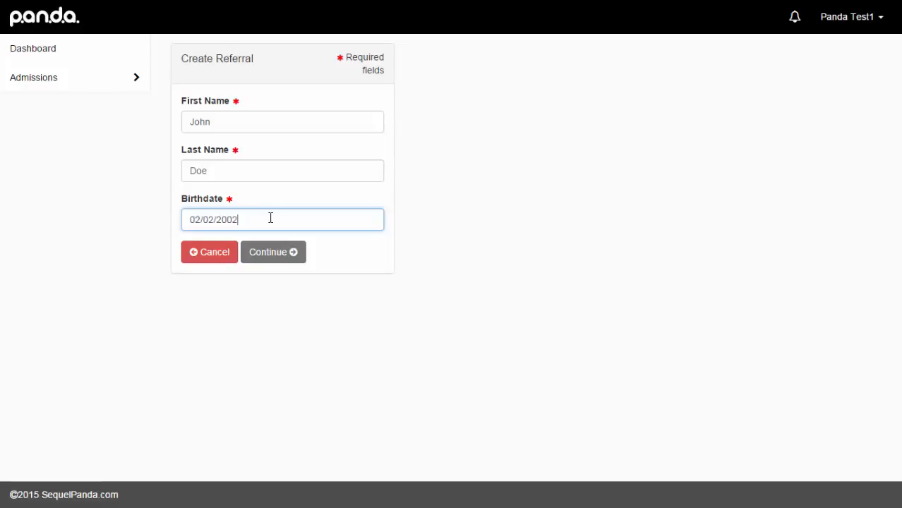
{"action": "left_click", "coordinate": [277, 258]}
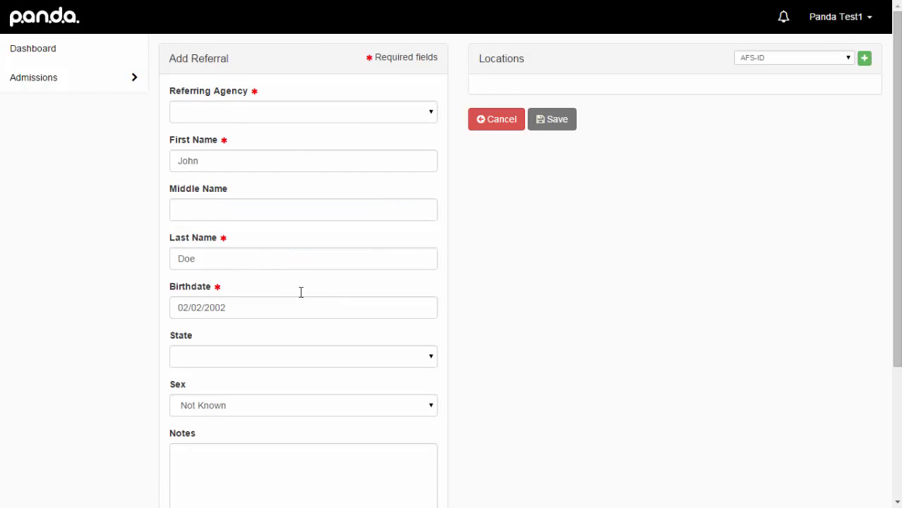
- Set the referring agency to State of Texas with its only referring worker
{"action": "left_click", "coordinate": [433, 115]}
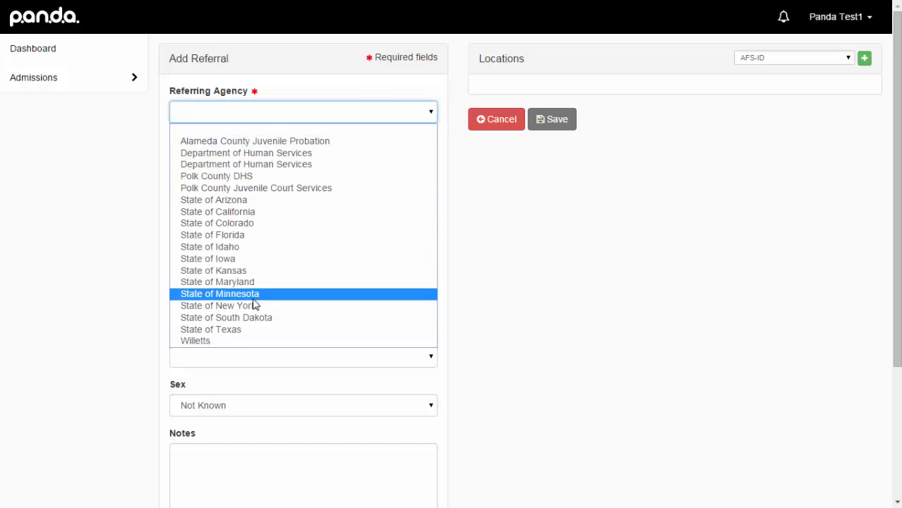
{"action": "left_click", "coordinate": [241, 330]}
{"action": "left_click", "coordinate": [269, 161]}
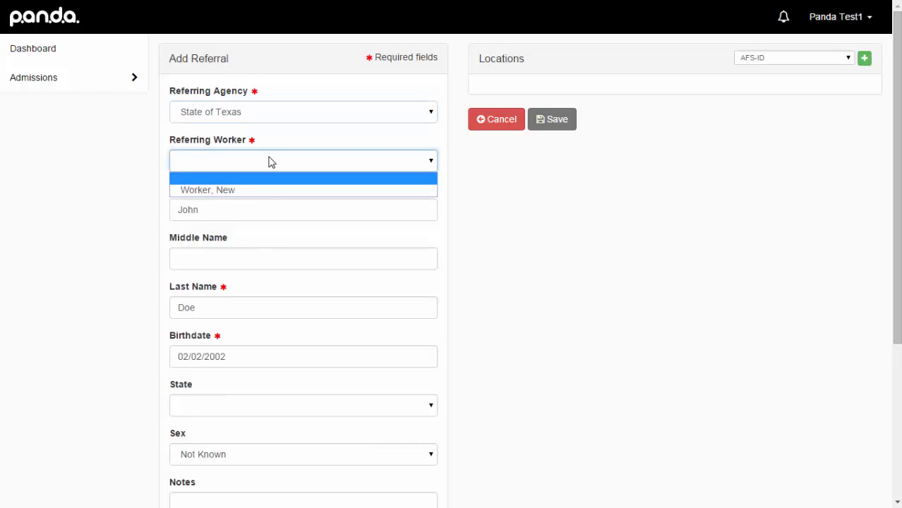
{"action": "left_click", "coordinate": [272, 191]}
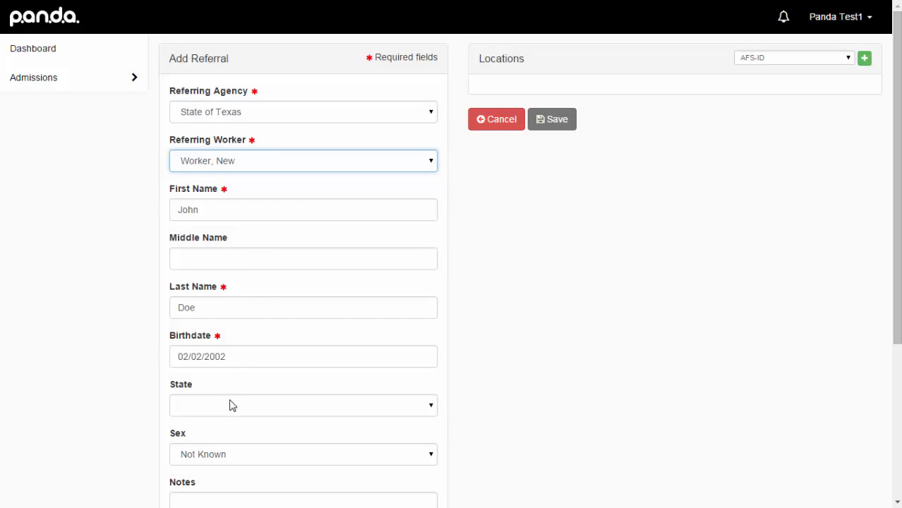
- Set the referral's state to California and sex to Male, leaving Notes empty
{"action": "left_click", "coordinate": [435, 409]}
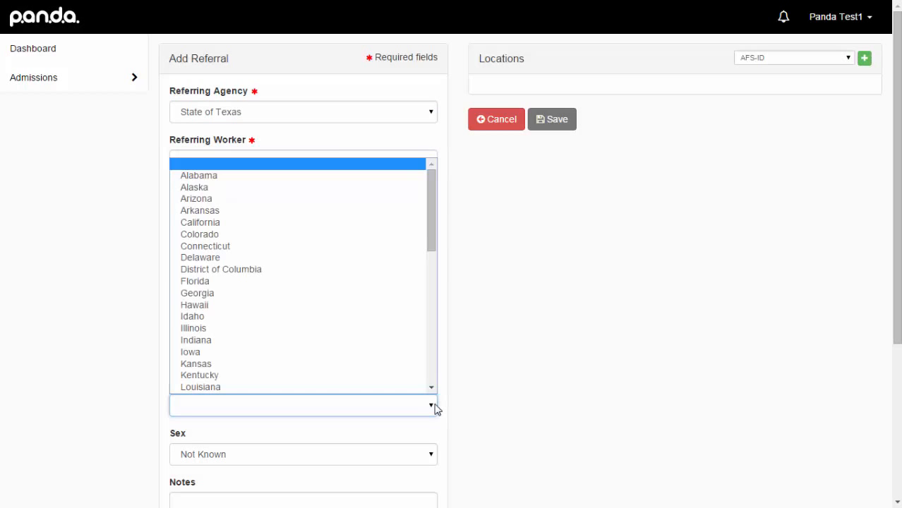
{"action": "left_click", "coordinate": [250, 223]}
{"action": "scroll", "coordinate": [544, 336], "scroll_direction": "down", "scroll_amount": 2}
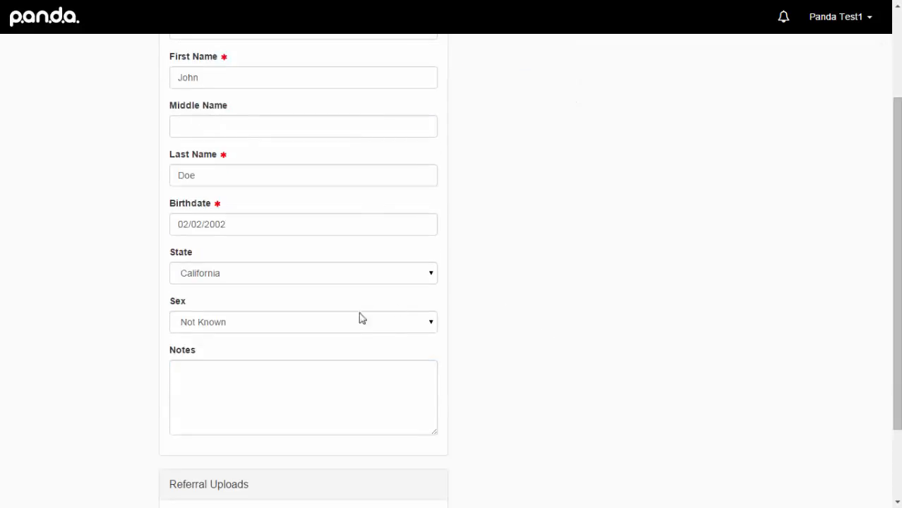
{"action": "left_click", "coordinate": [370, 326]}
{"action": "left_click", "coordinate": [223, 353]}
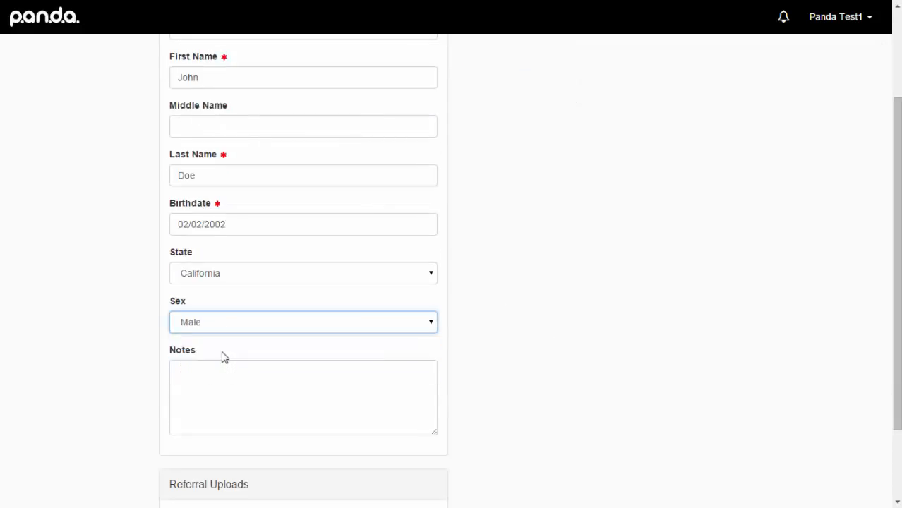
{"action": "left_click", "coordinate": [221, 375]}
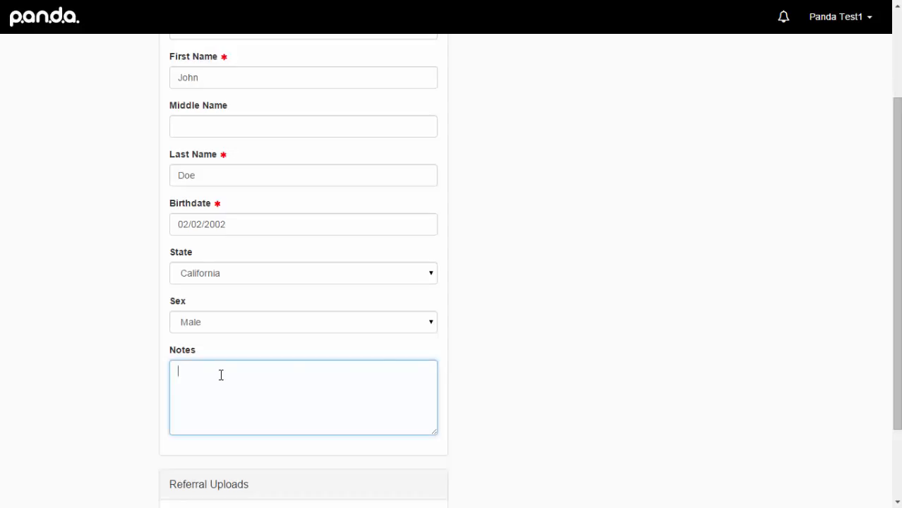
{"action": "left_click", "coordinate": [508, 353]}
{"action": "scroll", "coordinate": [508, 352], "scroll_direction": "down", "scroll_amount": 3}
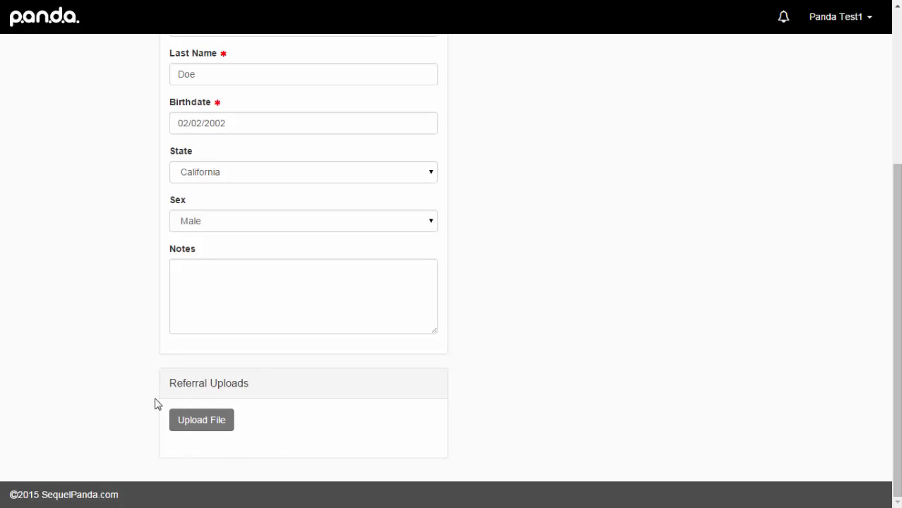
- Upload PANDA Scope of Work.docx, give it a document name, and tag it Referral Packet
{"action": "left_click", "coordinate": [201, 422]}
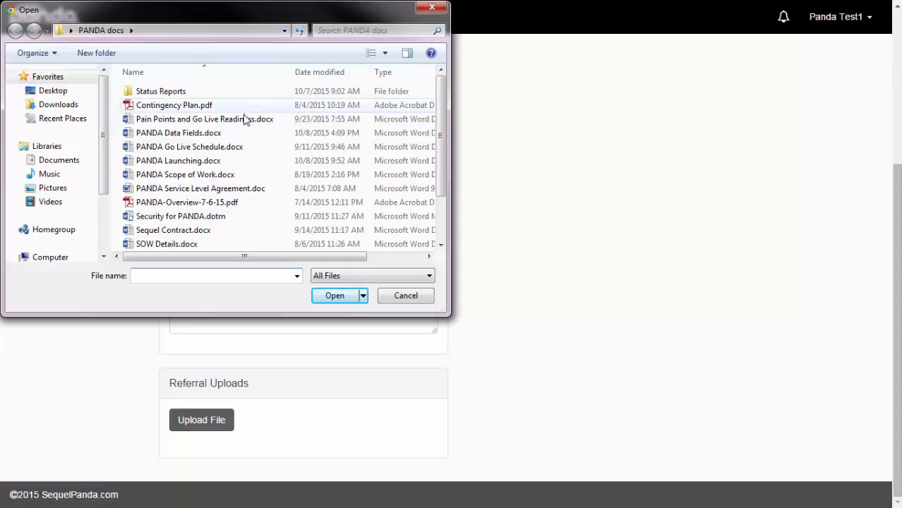
{"action": "double_click", "coordinate": [162, 174]}
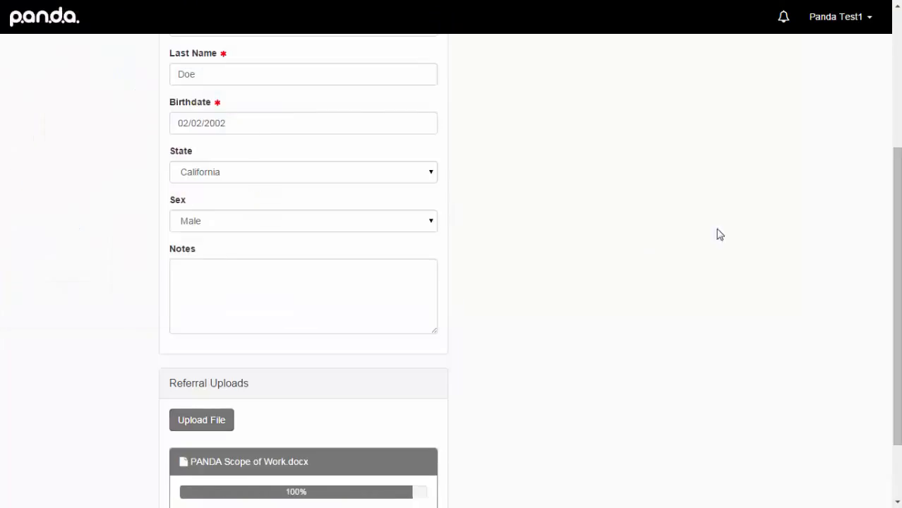
{"action": "scroll", "coordinate": [612, 265], "scroll_direction": "down", "scroll_amount": 1}
{"action": "scroll", "coordinate": [612, 265], "scroll_direction": "down", "scroll_amount": 1}
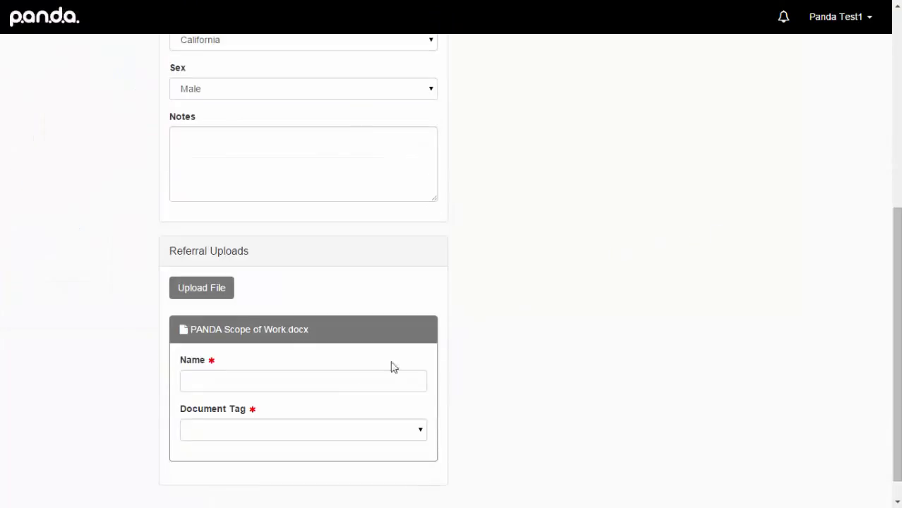
{"action": "left_click", "coordinate": [329, 377]}
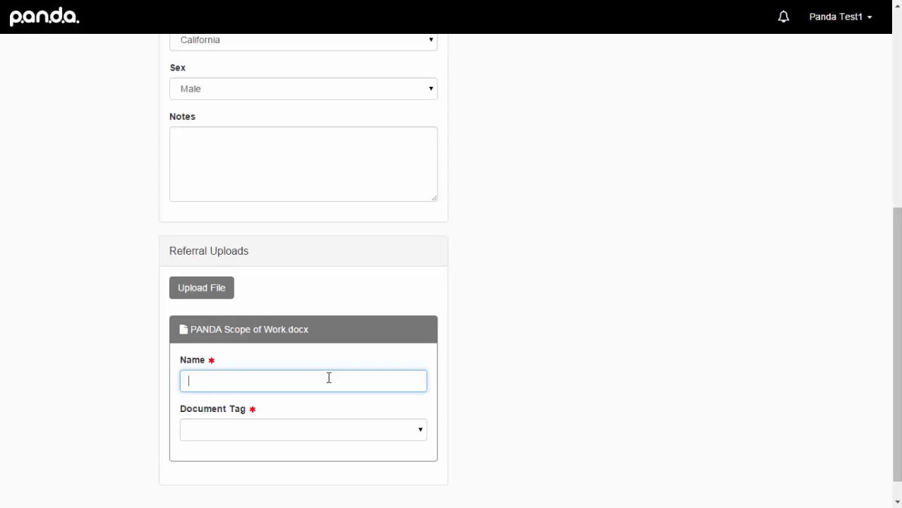
{"action": "type", "text": "John Doe document"}
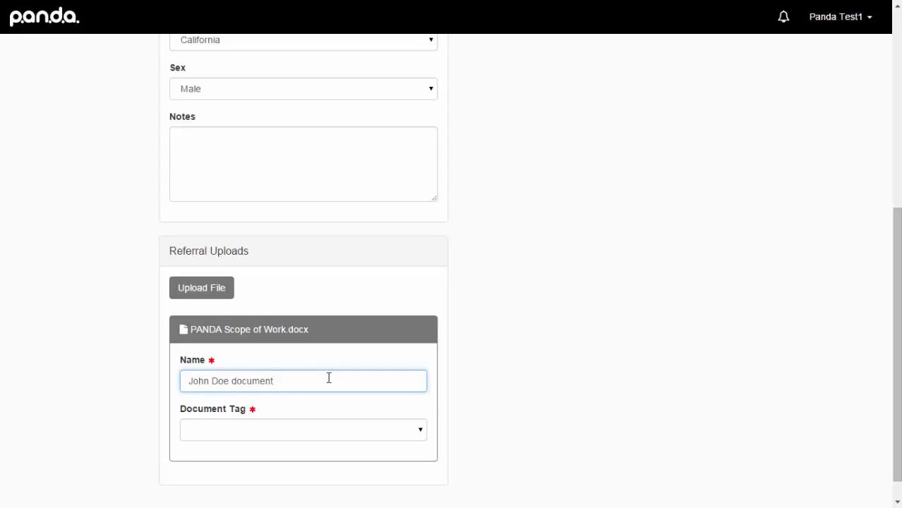
{"action": "left_click", "coordinate": [422, 431]}
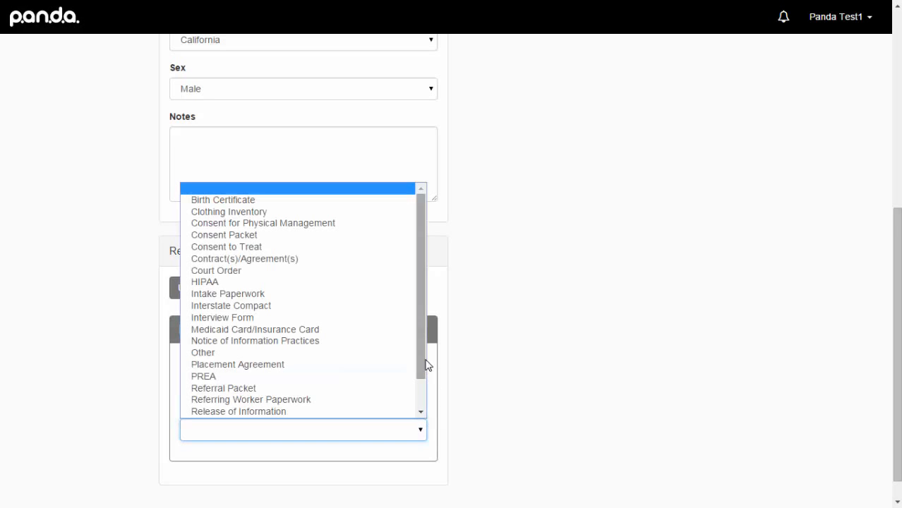
{"action": "left_click_drag", "start_coordinate": [420, 343], "coordinate": [421, 384]}
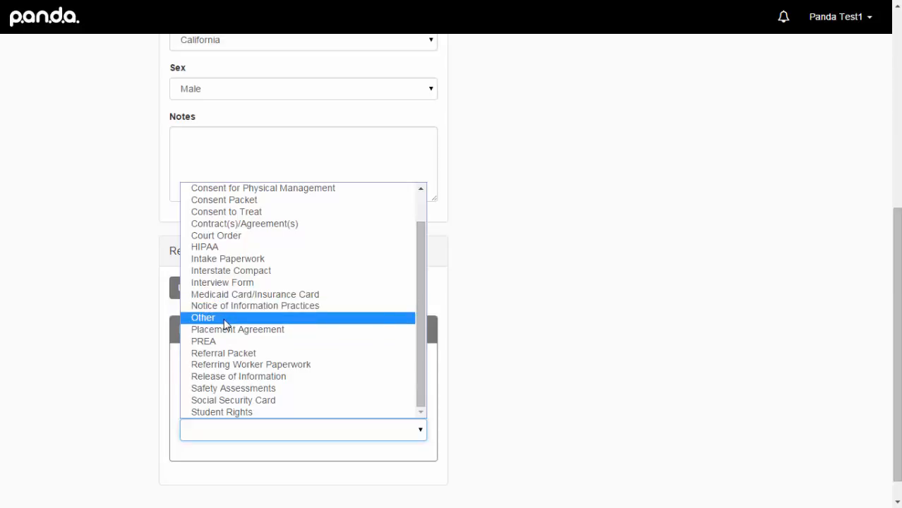
{"action": "left_click", "coordinate": [243, 354]}
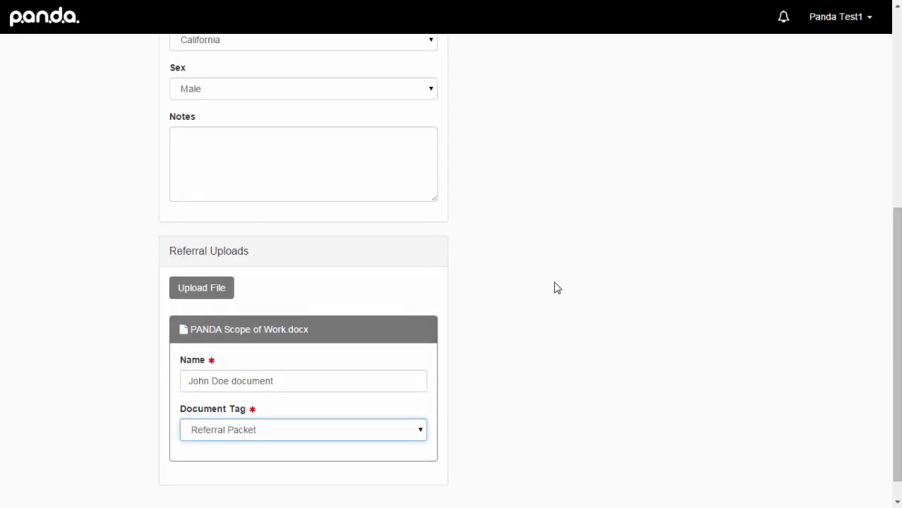
{"action": "scroll", "coordinate": [554, 288], "scroll_direction": "up", "scroll_amount": 5}
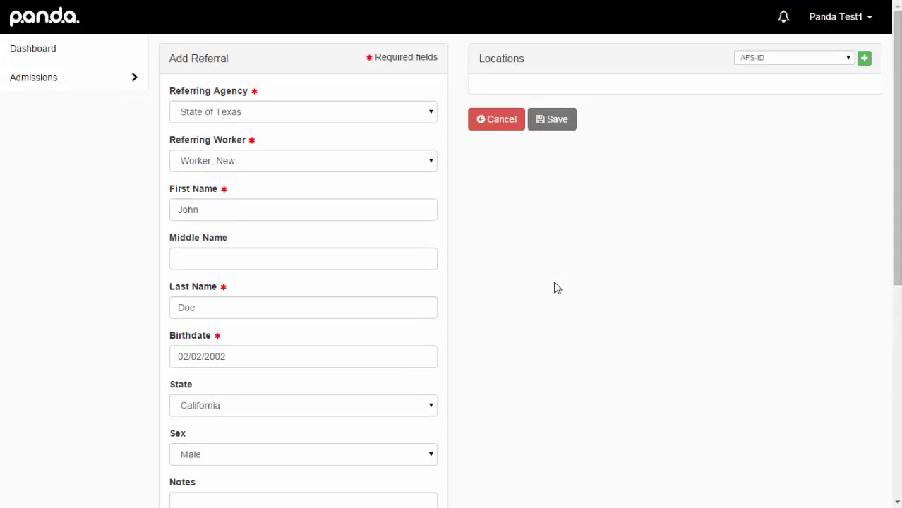
- Add Woodward Academy as a location on the referral
{"action": "left_click", "coordinate": [848, 60]}
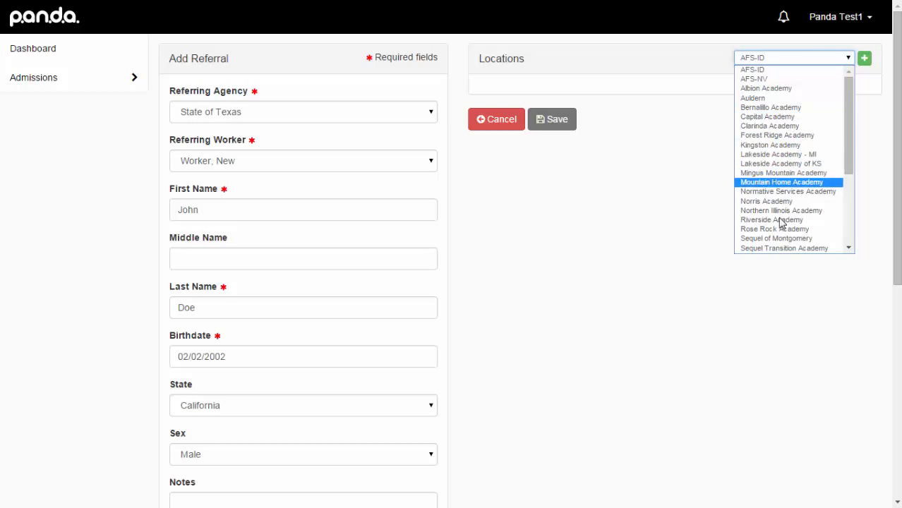
{"action": "scroll", "coordinate": [784, 228], "scroll_direction": "down", "scroll_amount": 5}
{"action": "left_click", "coordinate": [787, 249]}
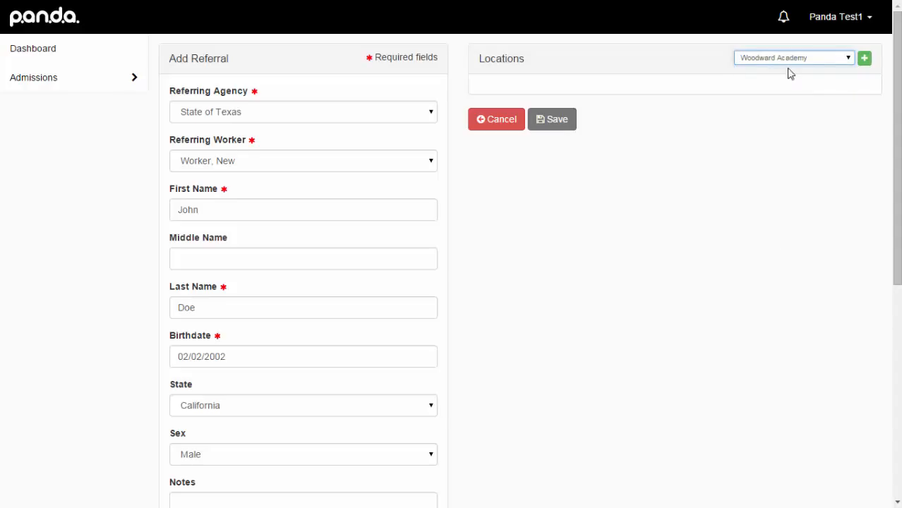
{"action": "left_click", "coordinate": [864, 60]}
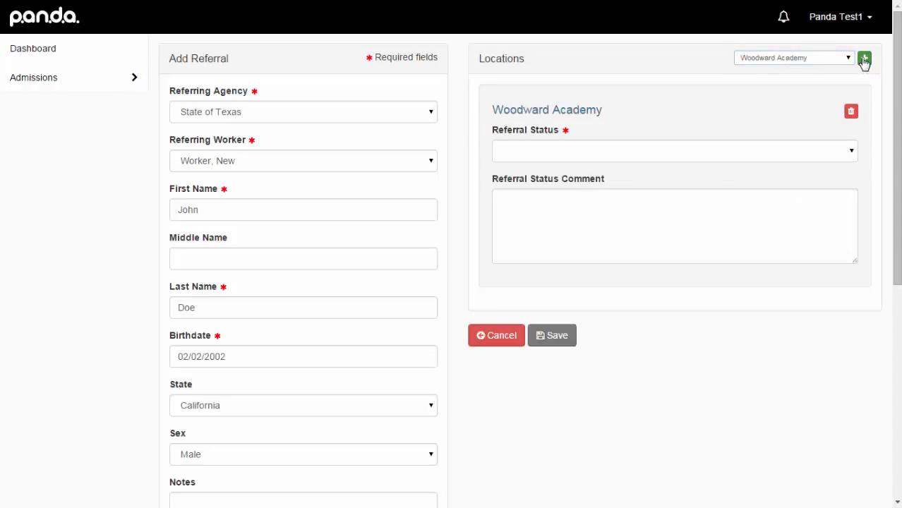
- Give Woodward Academy status New with comment 'New referral received' and save the referral
{"action": "left_click", "coordinate": [851, 152]}
{"action": "left_click", "coordinate": [564, 182]}
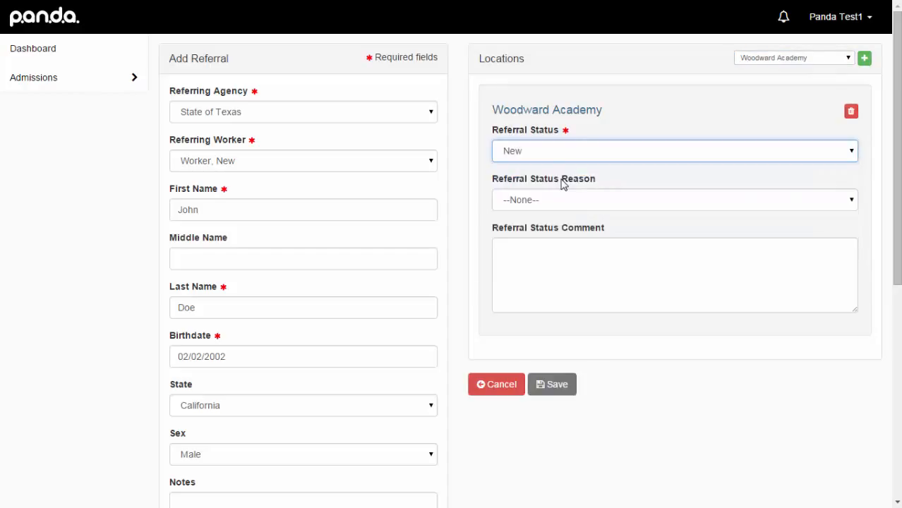
{"action": "left_click", "coordinate": [847, 207]}
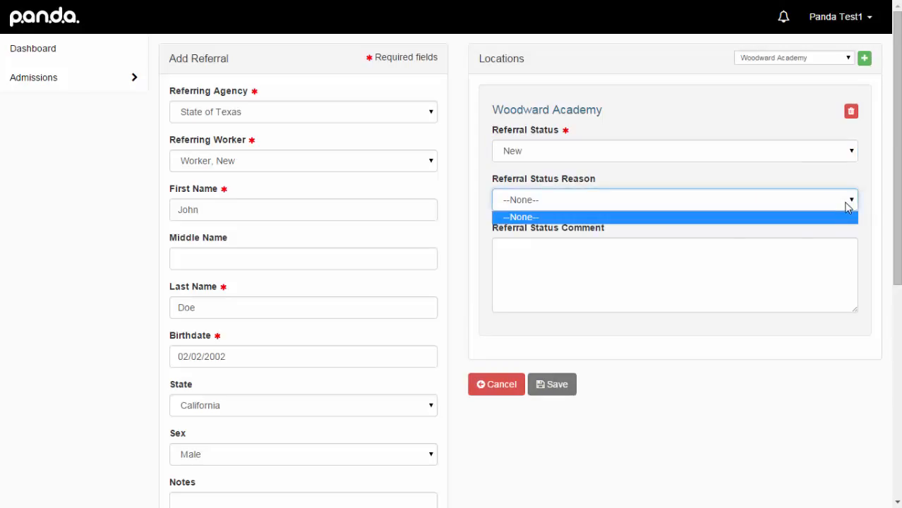
{"action": "left_click", "coordinate": [648, 266]}
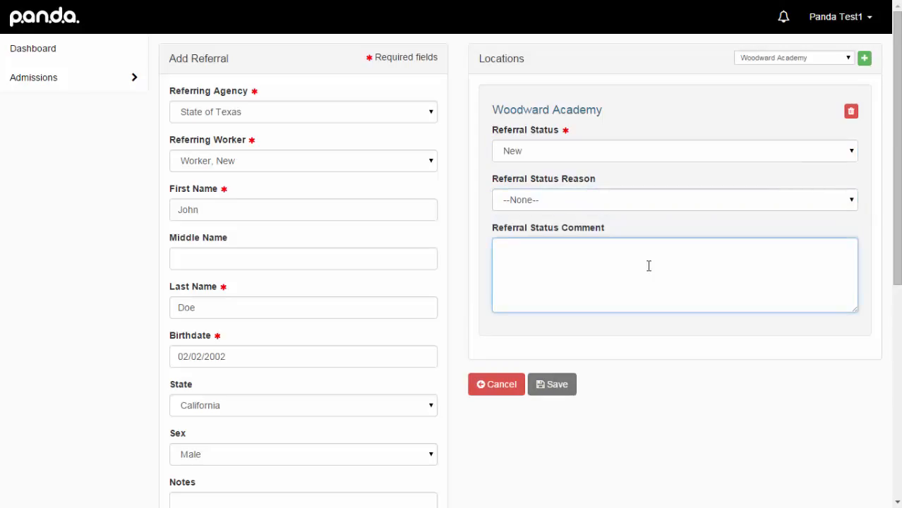
{"action": "type", "text": "New referral received"}
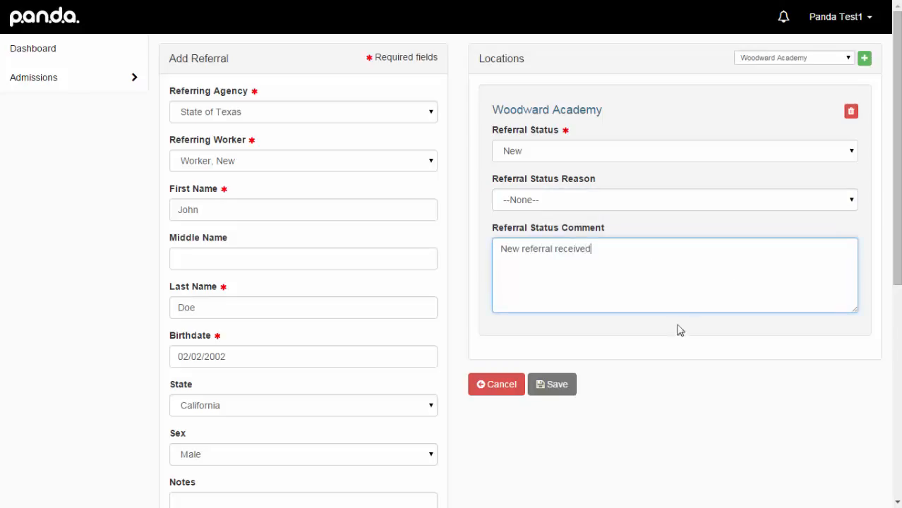
{"action": "left_click", "coordinate": [556, 387]}
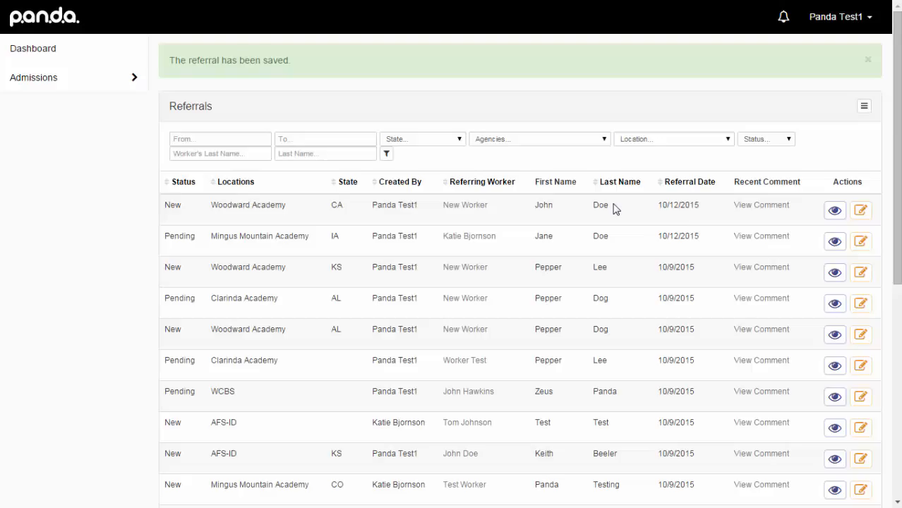
- Edit the top referral and add Northern Illinois Academy as a second location
{"action": "left_click", "coordinate": [861, 211]}
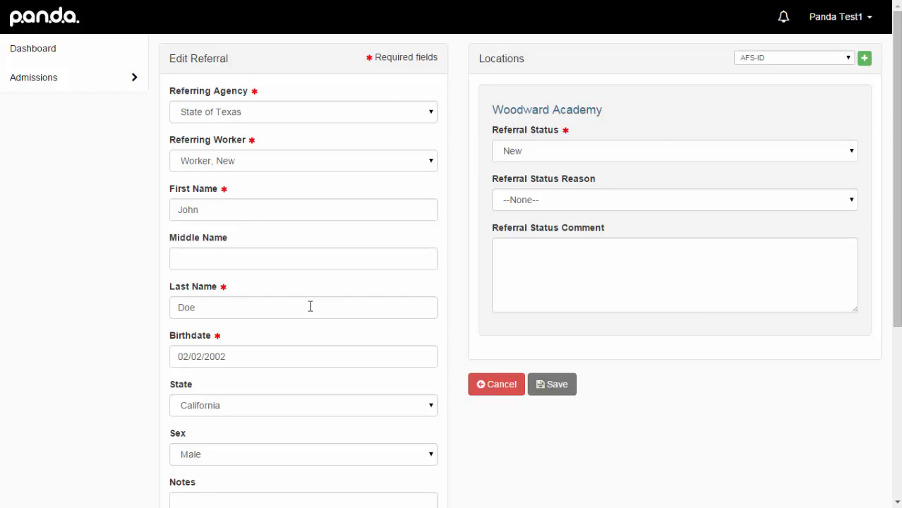
{"action": "left_click", "coordinate": [848, 58]}
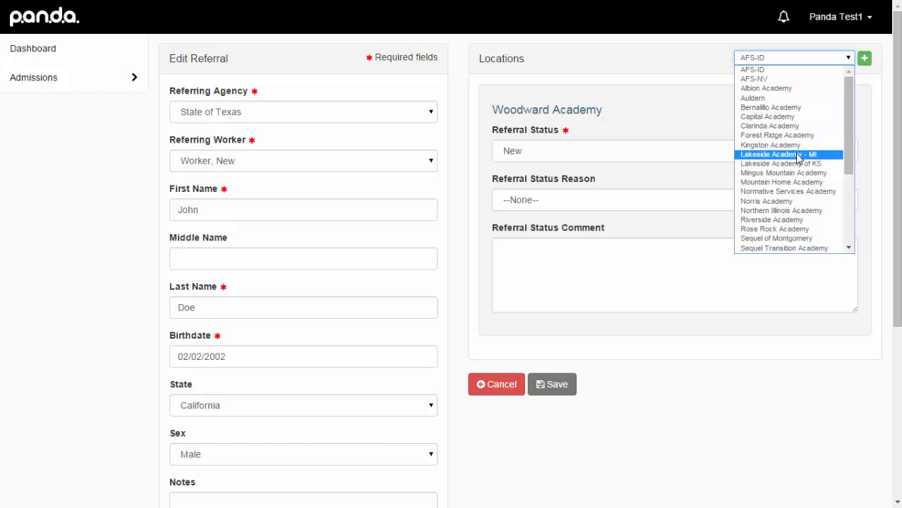
{"action": "left_click", "coordinate": [815, 211]}
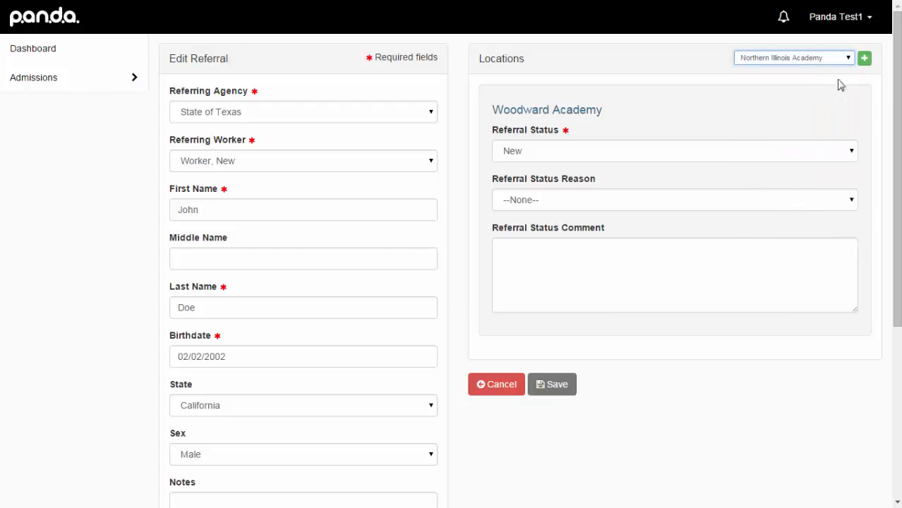
{"action": "left_click", "coordinate": [865, 60]}
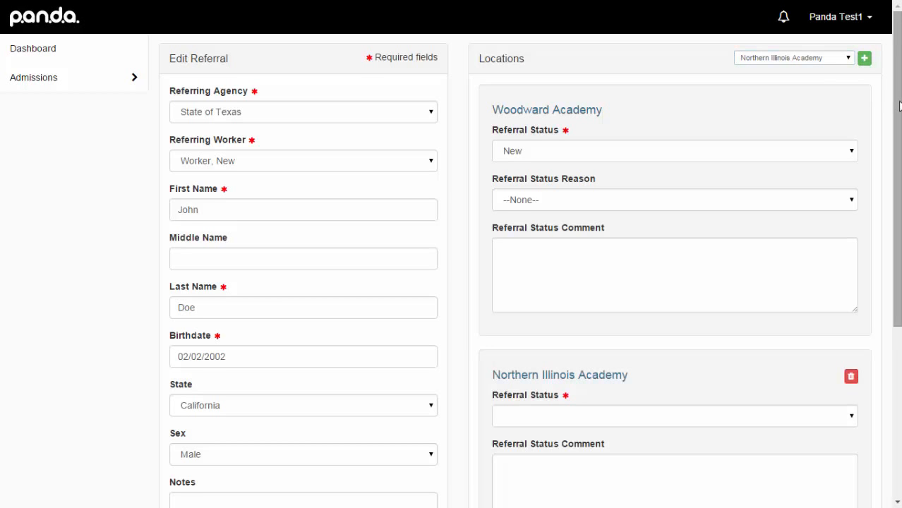
{"action": "left_click_drag", "start_coordinate": [898, 107], "coordinate": [887, 202]}
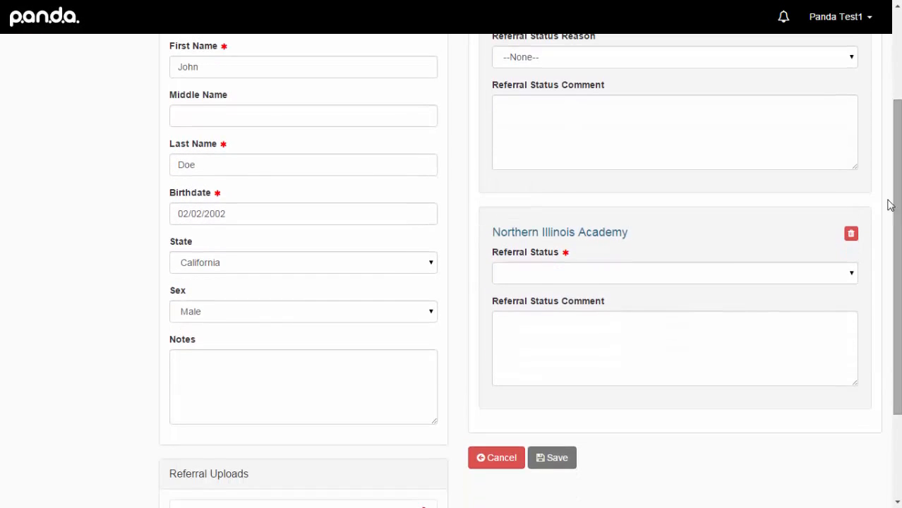
- Set Northern Illinois Academy's status to New with comment 'New referr' and save
{"action": "left_click", "coordinate": [659, 272]}
{"action": "left_click", "coordinate": [519, 290]}
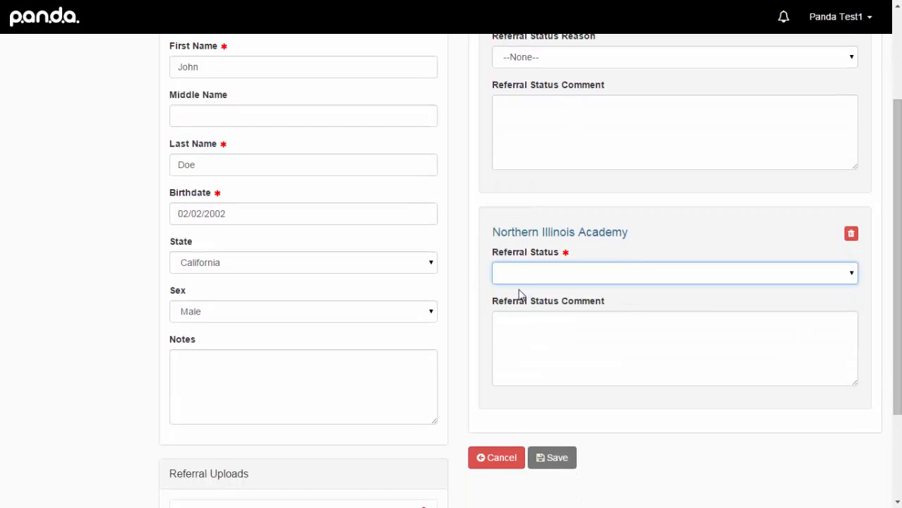
{"action": "left_click", "coordinate": [525, 273]}
{"action": "left_click", "coordinate": [520, 307]}
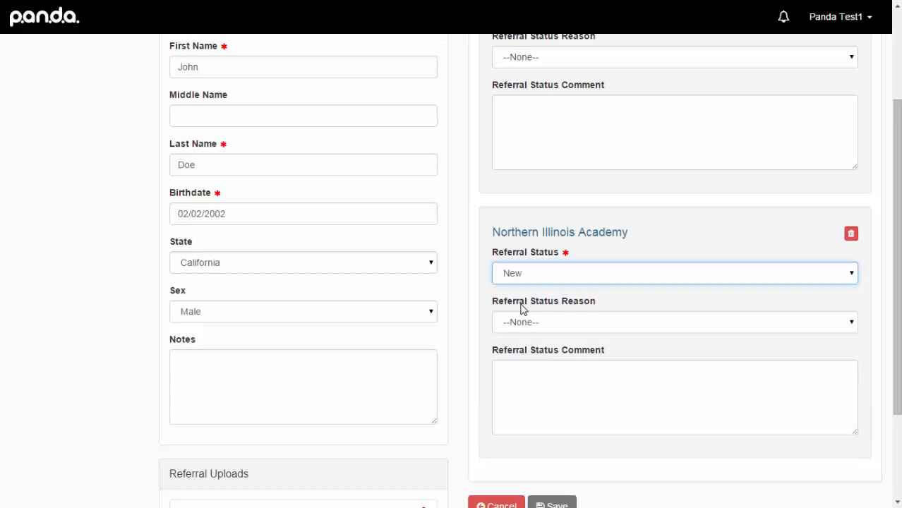
{"action": "left_click", "coordinate": [542, 376]}
{"action": "type", "text": "New referral"}
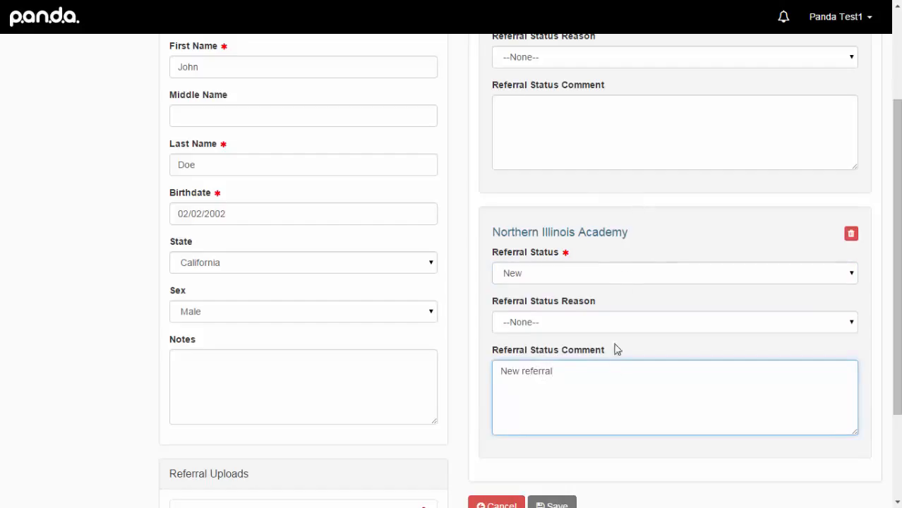
{"action": "left_click", "coordinate": [554, 504]}
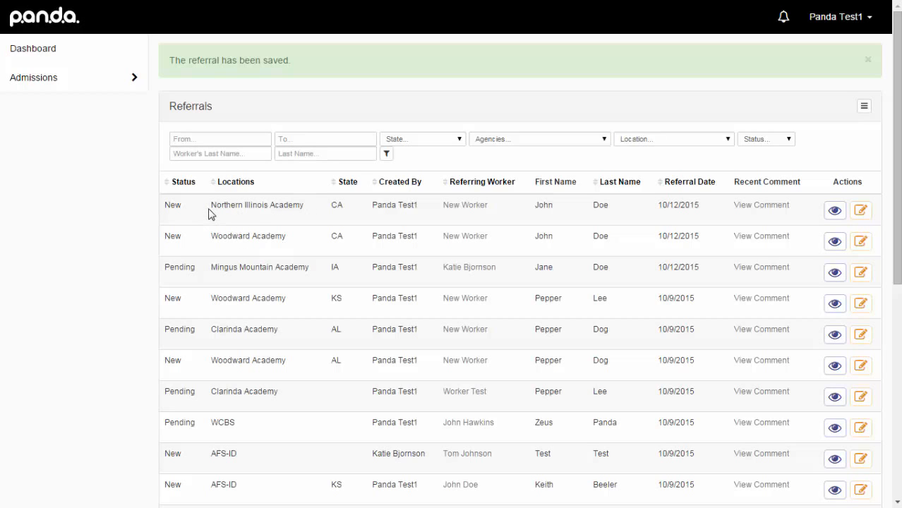
- Set Woodward Academy to Pending, reason Pending Interview, comment 'Interview scheduled for 10/15/2015', and save
{"action": "left_click", "coordinate": [861, 242]}
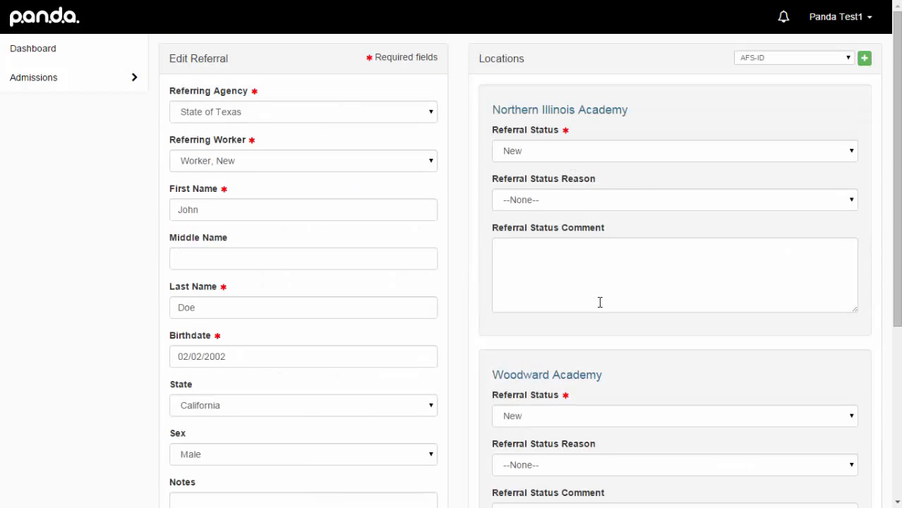
{"action": "scroll", "coordinate": [600, 302], "scroll_direction": "down", "scroll_amount": 2}
{"action": "left_click", "coordinate": [570, 286]}
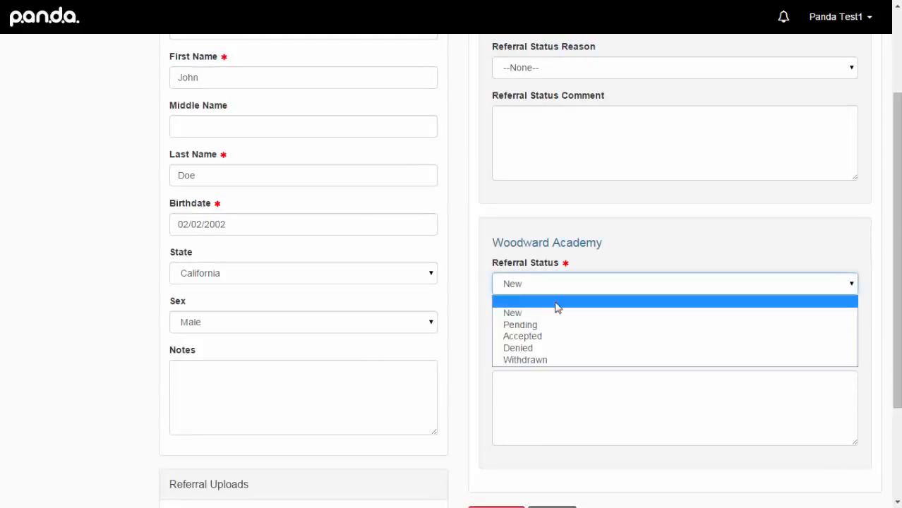
{"action": "left_click", "coordinate": [554, 325]}
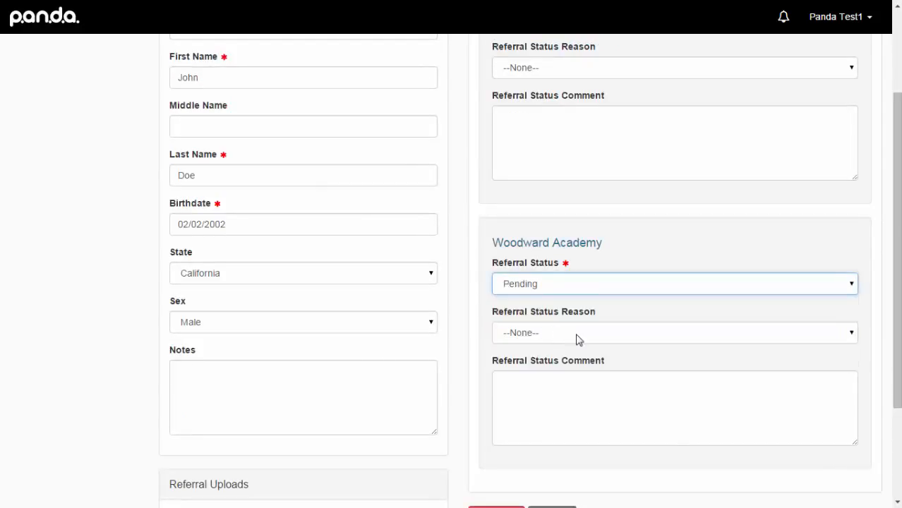
{"action": "left_click", "coordinate": [578, 341]}
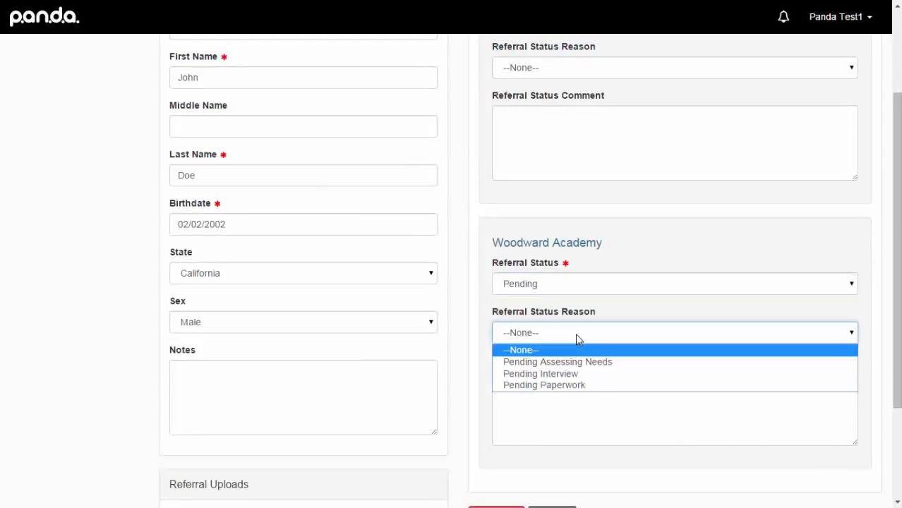
{"action": "left_click", "coordinate": [569, 374]}
{"action": "left_click", "coordinate": [566, 383]}
{"action": "type", "text": "Inter"}
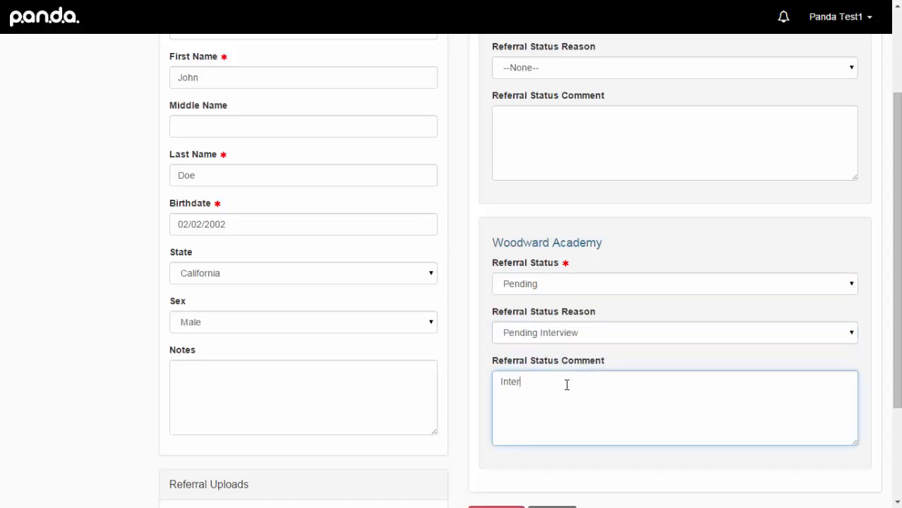
{"action": "type", "text": "view scheduled for 10/15/2015"}
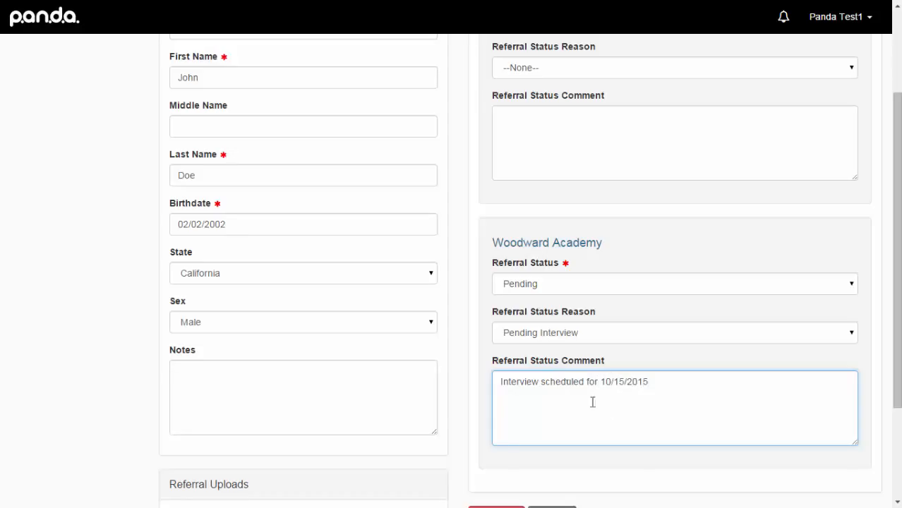
{"action": "left_click", "coordinate": [632, 473]}
{"action": "scroll", "coordinate": [632, 474], "scroll_direction": "down", "scroll_amount": 1}
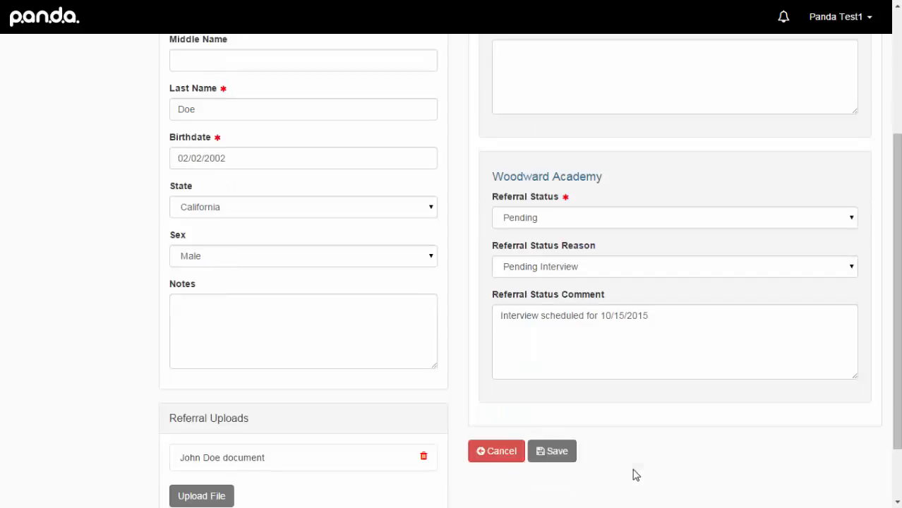
{"action": "left_click", "coordinate": [555, 453]}
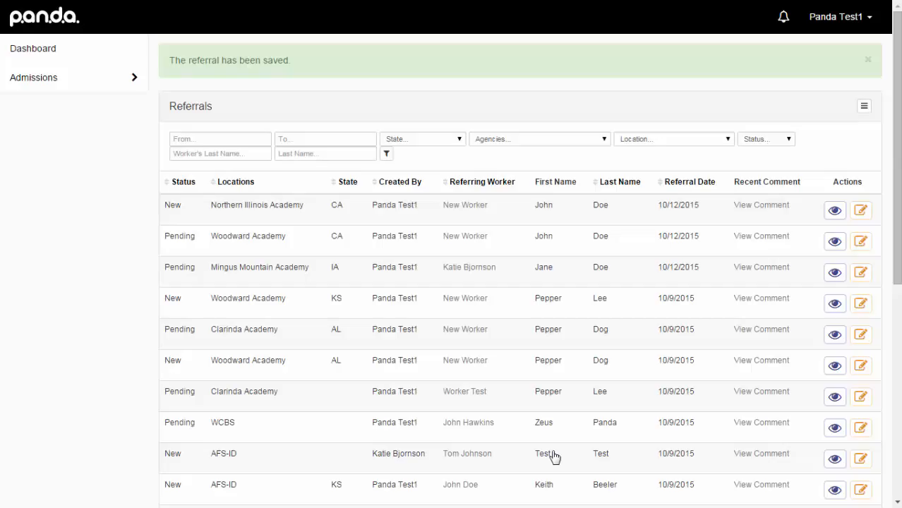
- Mark Northern Illinois Academy Denied, reason History of truancy, comment 'Referral denied due to history.', and save
{"action": "left_click", "coordinate": [862, 215]}
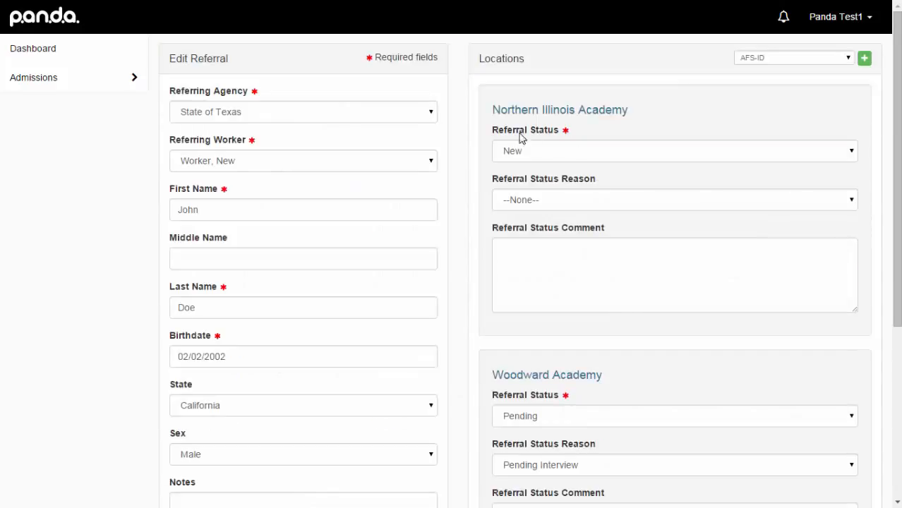
{"action": "left_click", "coordinate": [606, 157]}
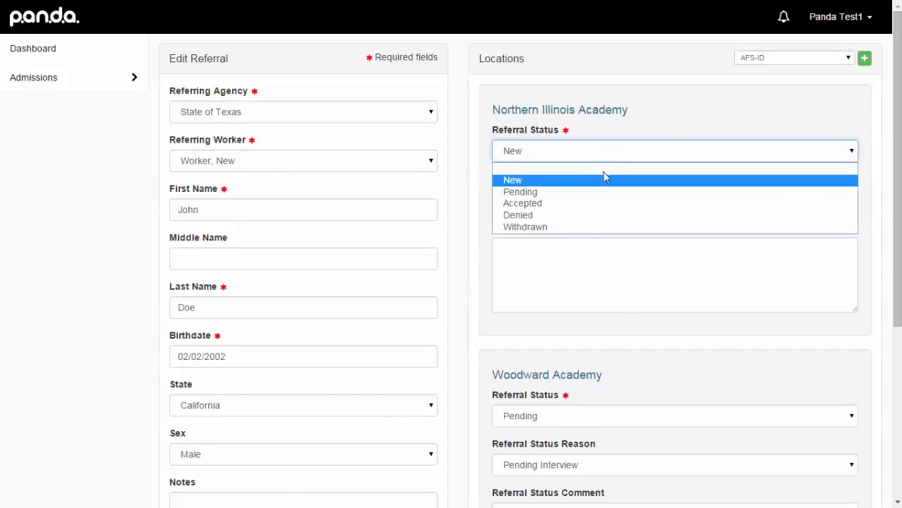
{"action": "left_click", "coordinate": [604, 216]}
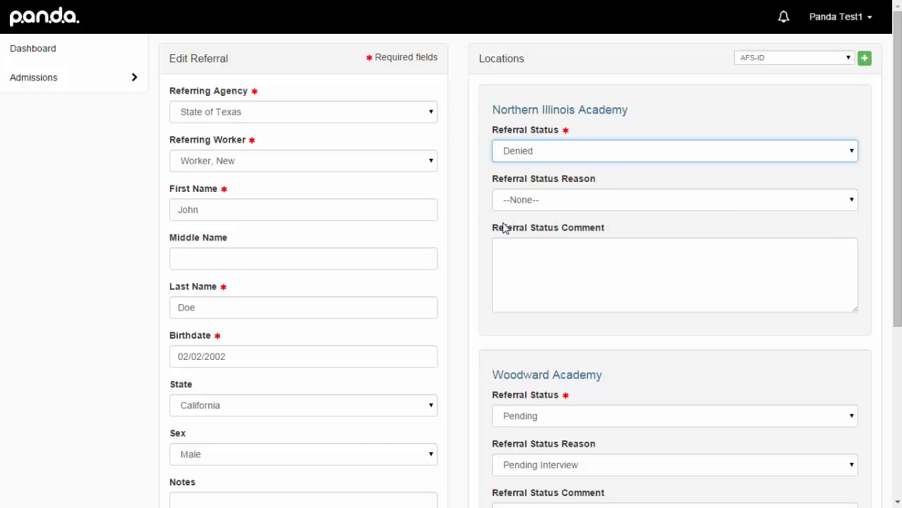
{"action": "left_click", "coordinate": [686, 203]}
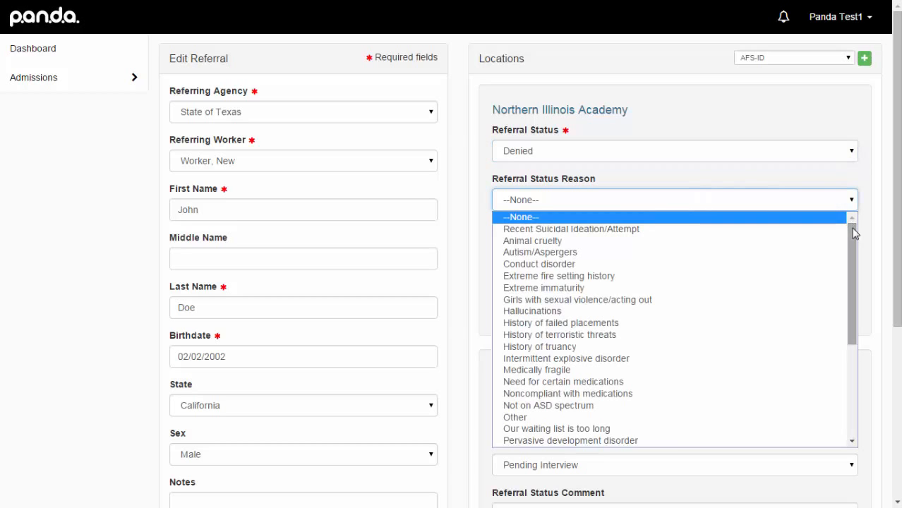
{"action": "mouse_move", "coordinate": [854, 233]}
{"action": "left_mouse_down"}
{"action": "mouse_move", "coordinate": [852, 337]}
{"action": "mouse_move", "coordinate": [856, 238]}
{"action": "left_mouse_up"}
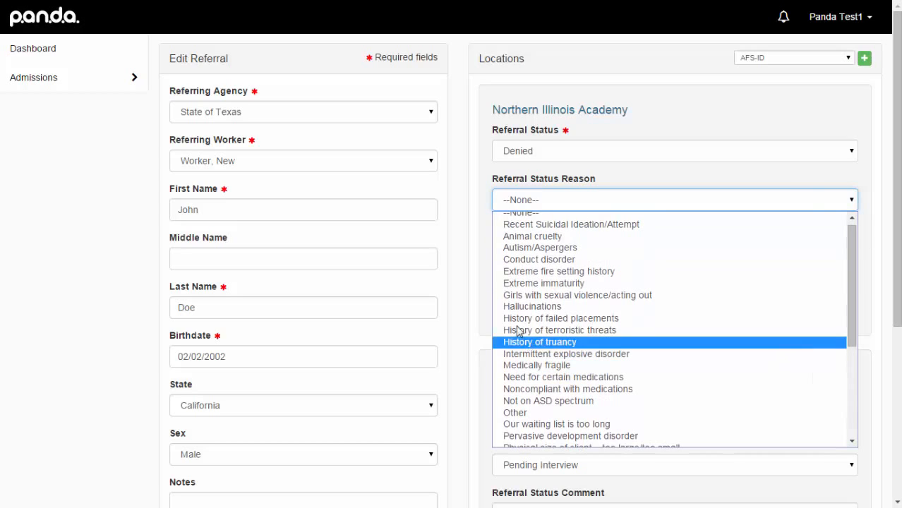
{"action": "left_click", "coordinate": [536, 342]}
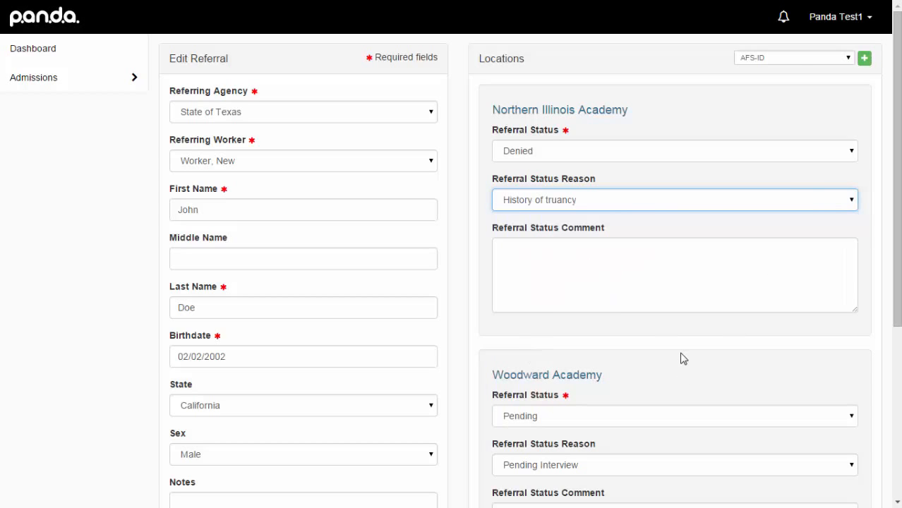
{"action": "left_click", "coordinate": [624, 270]}
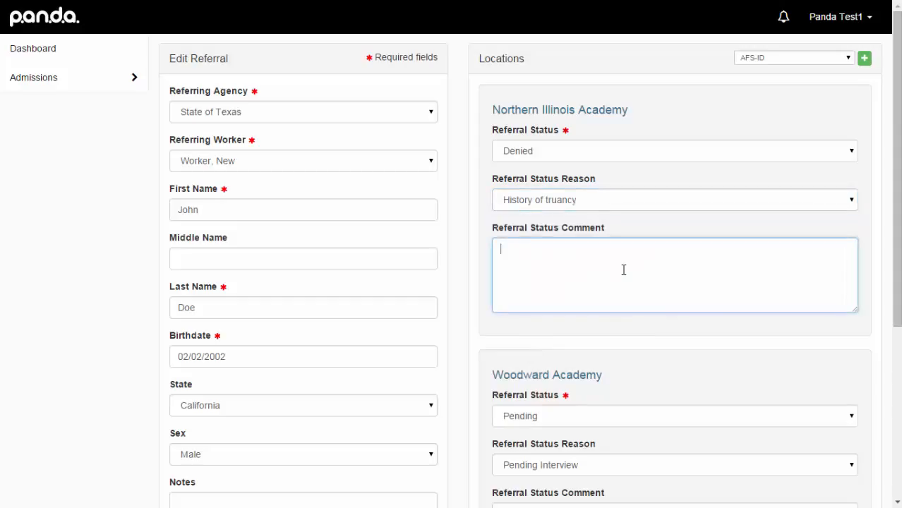
{"action": "type", "text": "Referral denied due to history."}
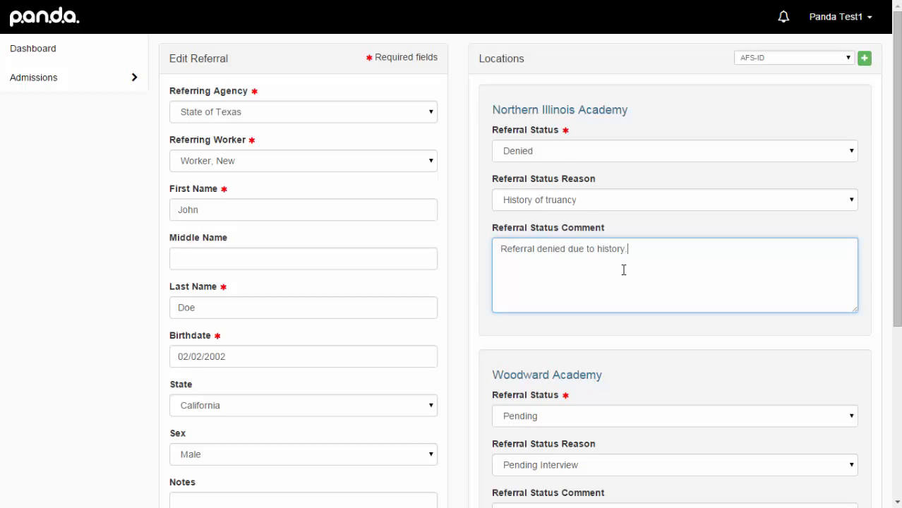
{"action": "scroll", "coordinate": [624, 269], "scroll_direction": "down", "scroll_amount": 4}
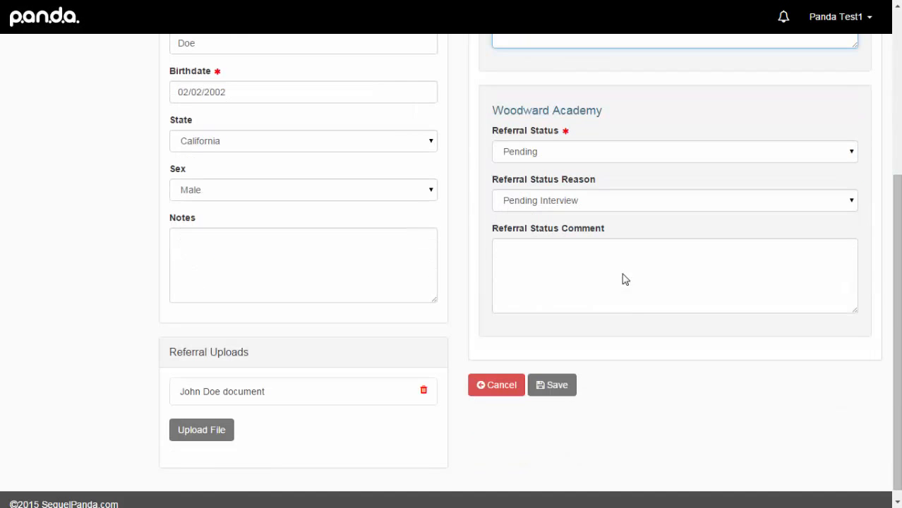
{"action": "left_click", "coordinate": [568, 387]}
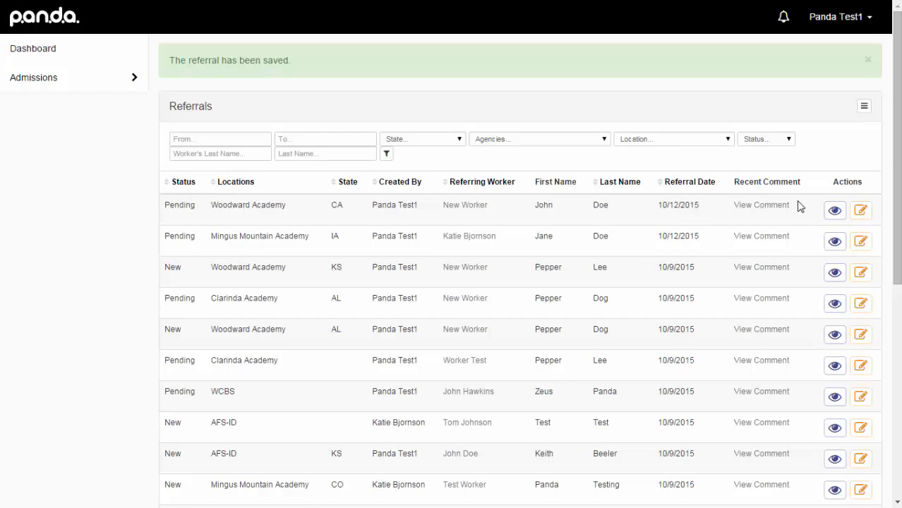
- Review the Woodward Academy referral's details and status logs, then return to the Dashboard
{"action": "left_click", "coordinate": [835, 211]}
{"action": "scroll", "coordinate": [664, 242], "scroll_direction": "down", "scroll_amount": 1}
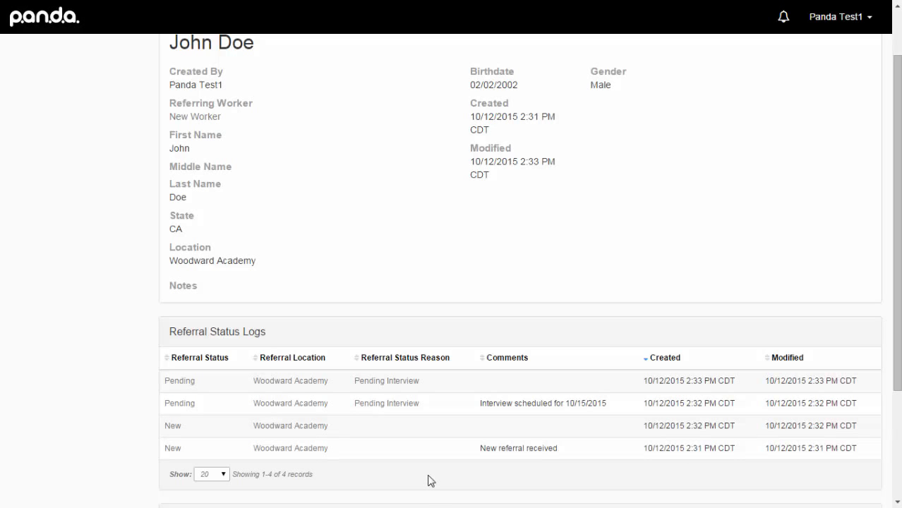
{"action": "scroll", "coordinate": [430, 480], "scroll_direction": "up", "scroll_amount": 1}
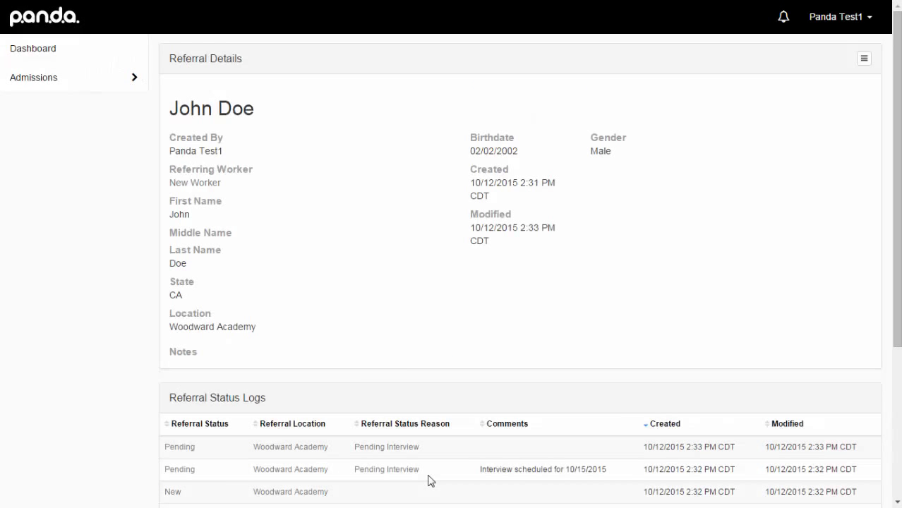
{"action": "left_click", "coordinate": [83, 53]}
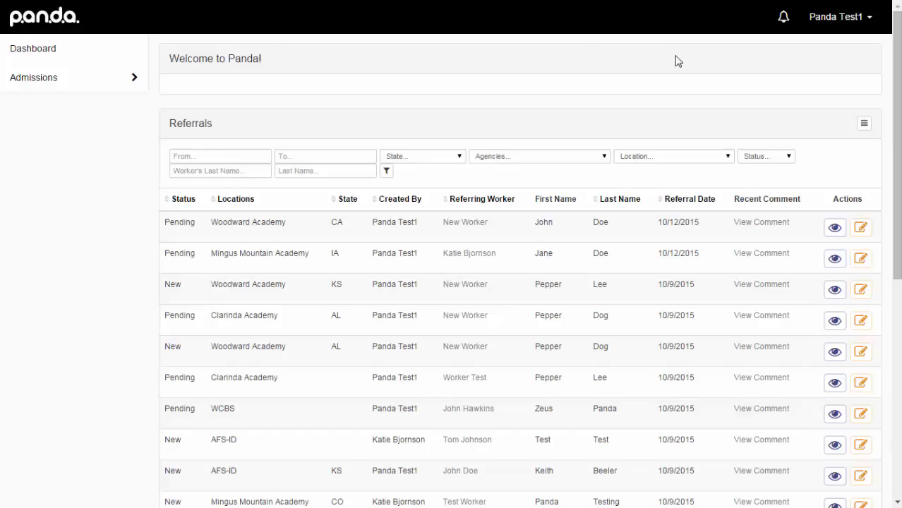
- Filter the Referrals list by location Mingus Mountain Academy, leaving 9 records
{"action": "left_click", "coordinate": [728, 156]}
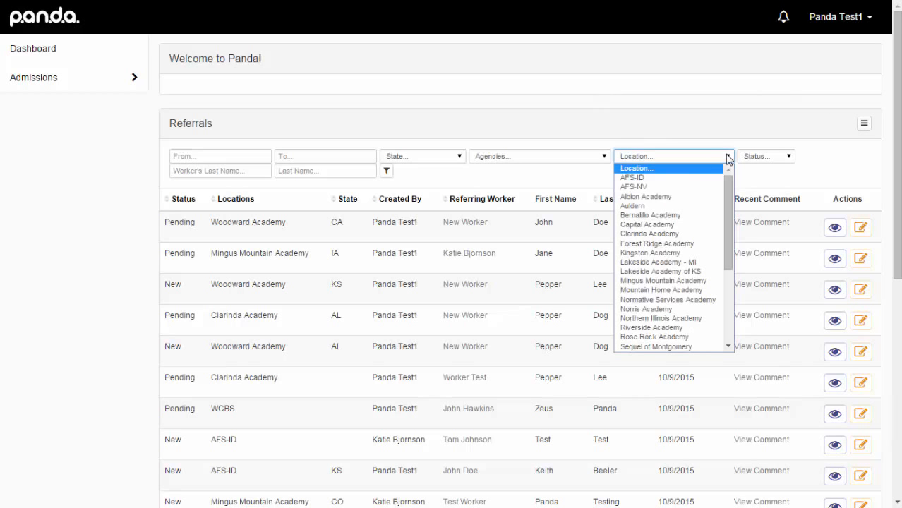
{"action": "left_click", "coordinate": [668, 281]}
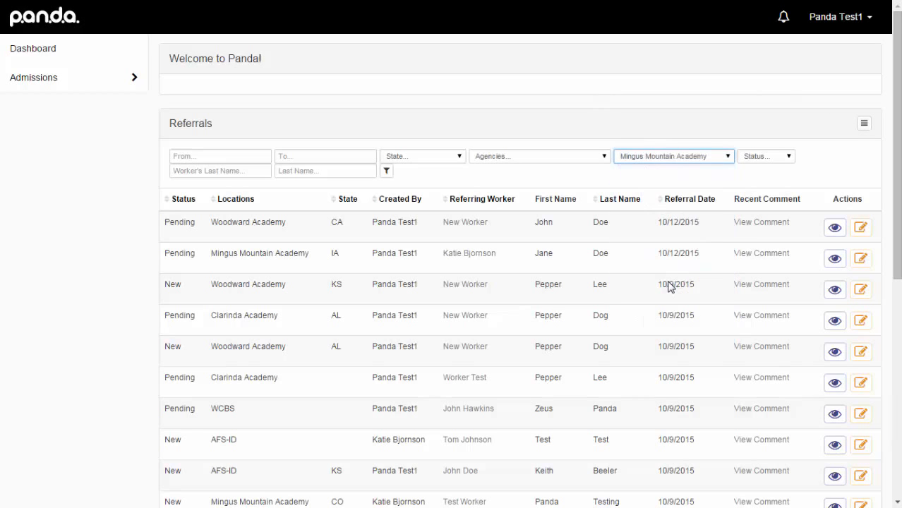
{"action": "left_click", "coordinate": [386, 174]}
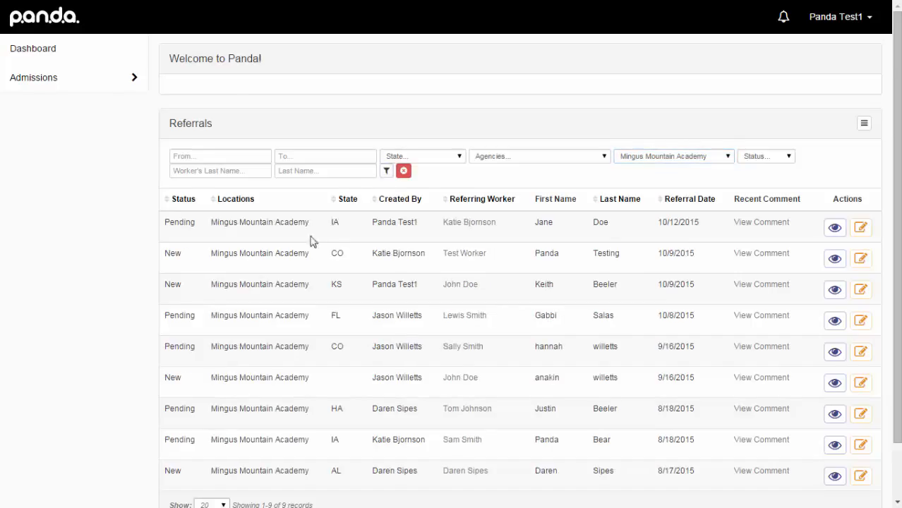
{"action": "scroll", "coordinate": [325, 253], "scroll_direction": "down", "scroll_amount": 2}
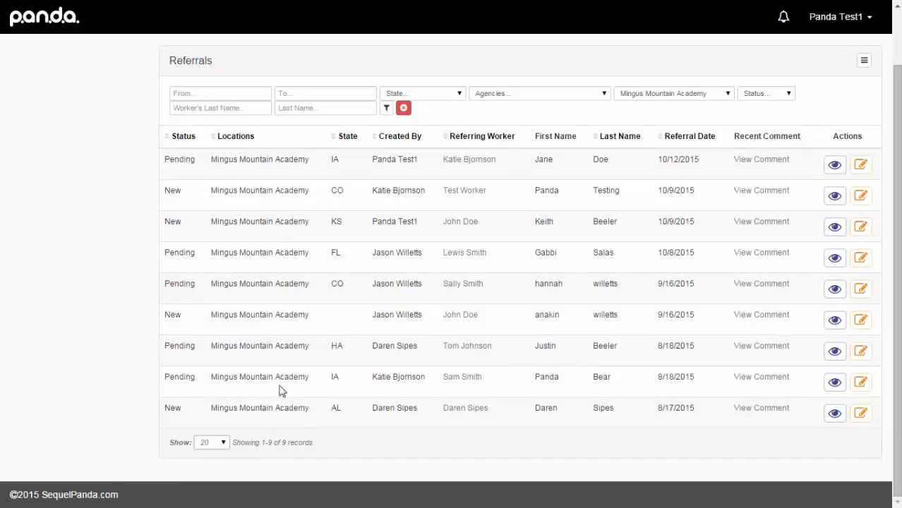
{"action": "scroll", "coordinate": [370, 168], "scroll_direction": "up", "scroll_amount": 2}
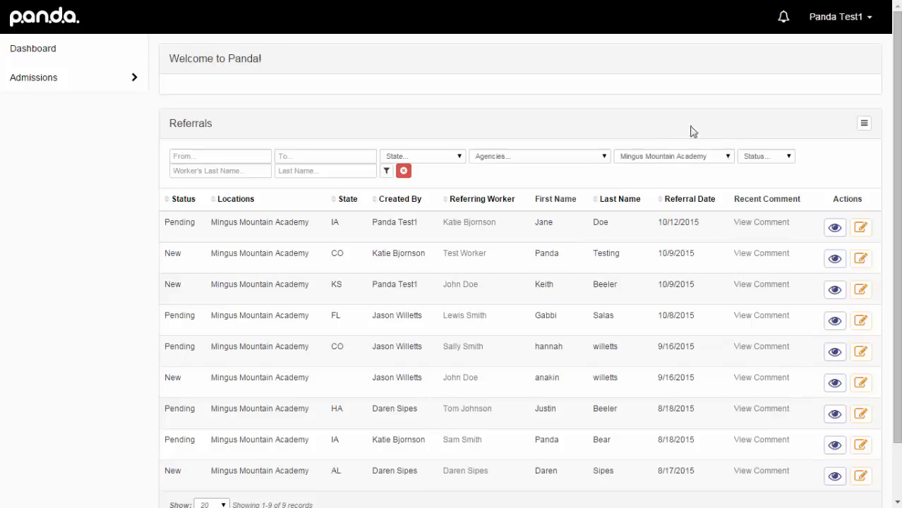
- Export the filtered referrals and open the downloaded referrals (6).xlsx in Excel
{"action": "left_click", "coordinate": [864, 124]}
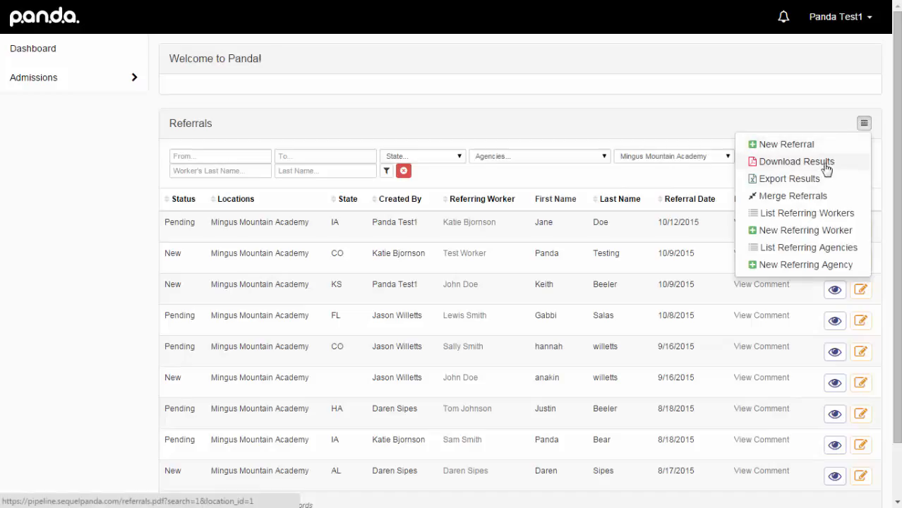
{"action": "left_click", "coordinate": [783, 185]}
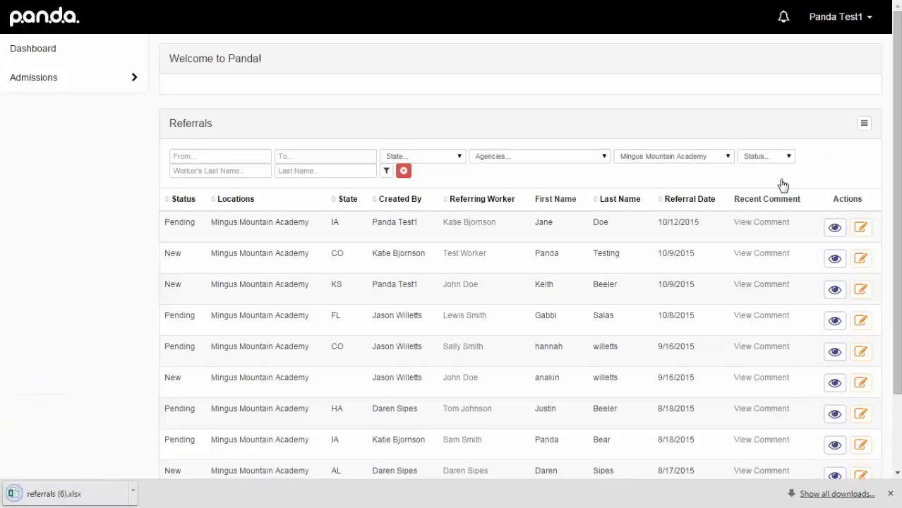
{"action": "left_click", "coordinate": [78, 497]}
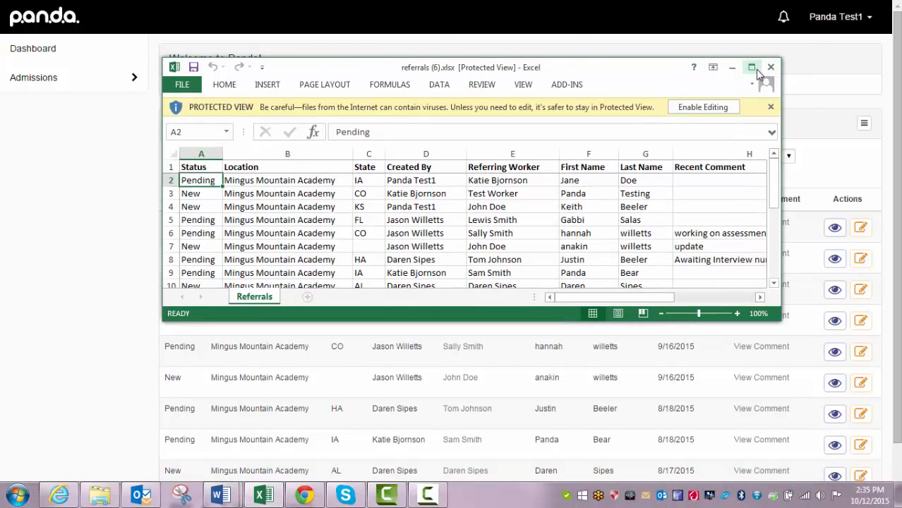
- Maximize the exported referrals spreadsheet to review it, then minimize Excel
{"action": "left_click", "coordinate": [751, 67]}
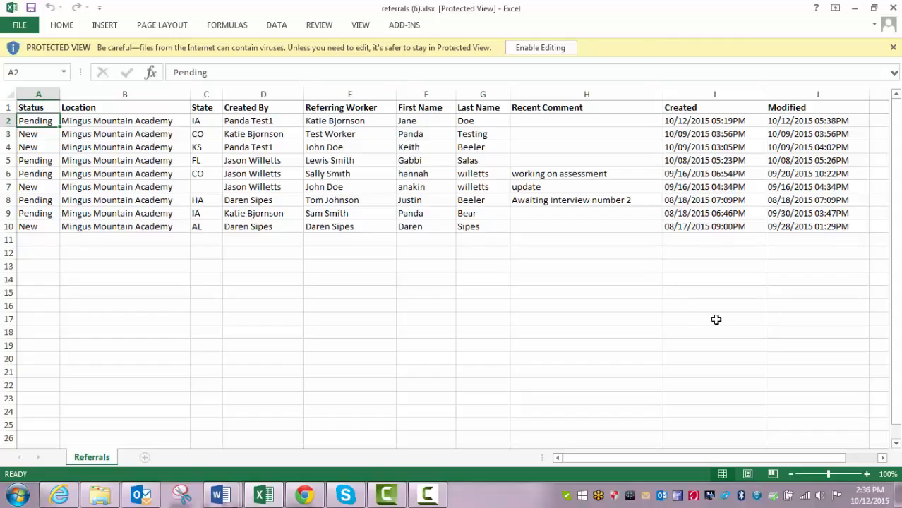
{"action": "left_click", "coordinate": [854, 9]}
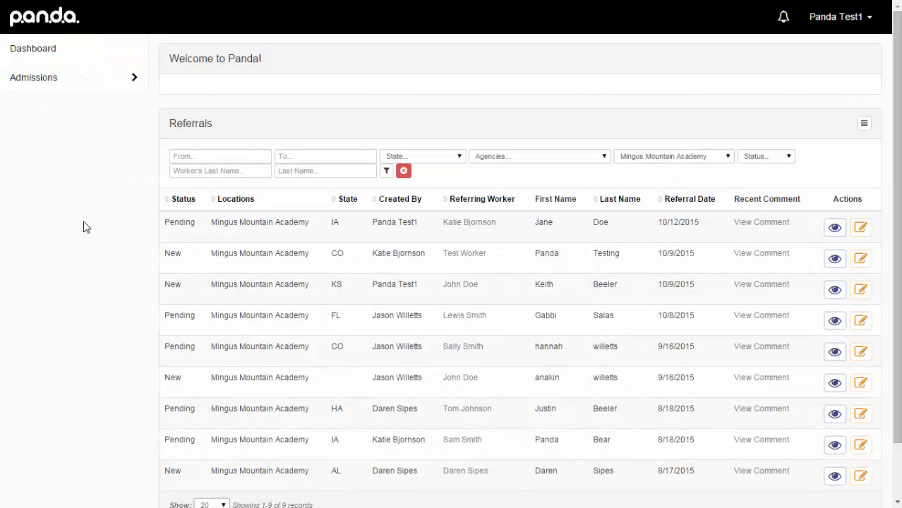